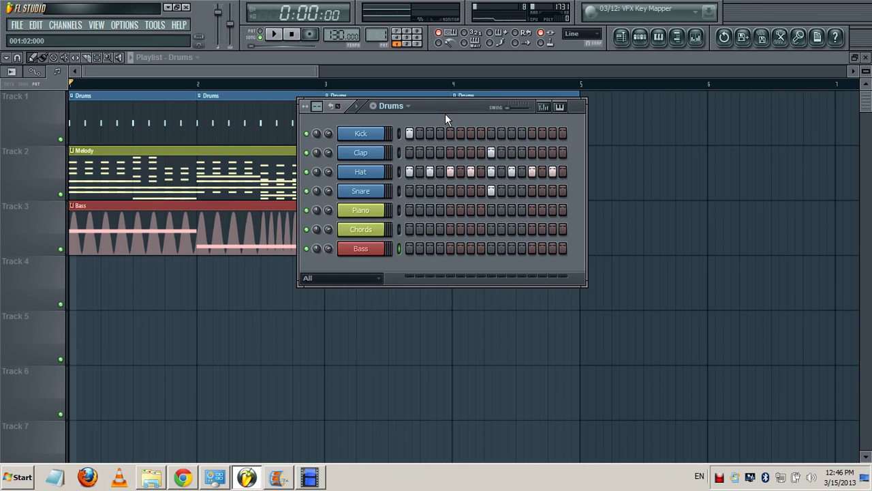
# Play the song through twice and stop it to hear the current mix
pyautogui.press('space')
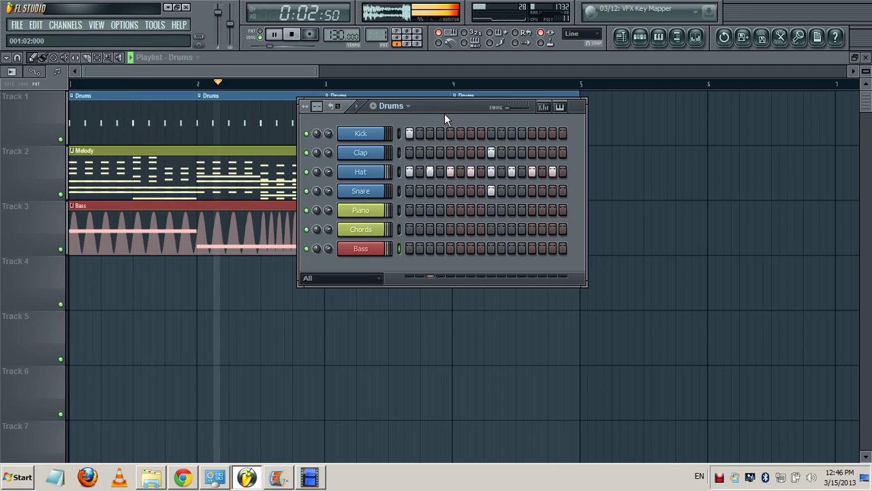
pyautogui.press('space')
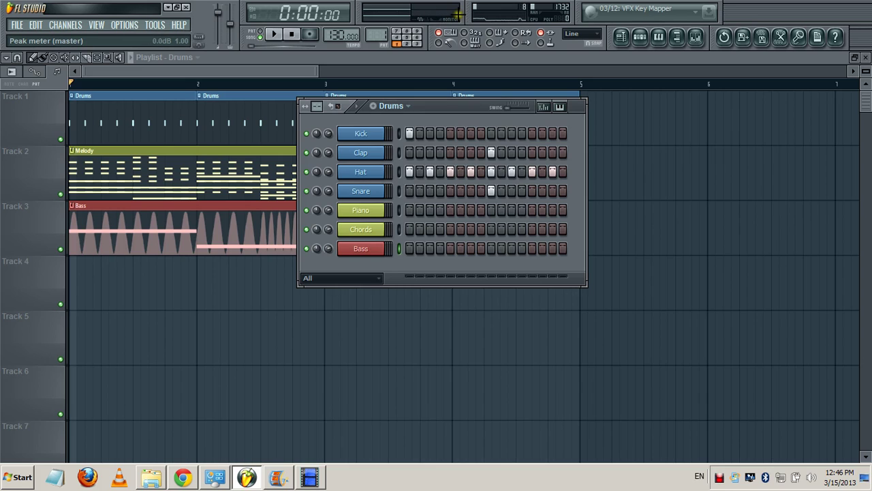
pyautogui.press('space')
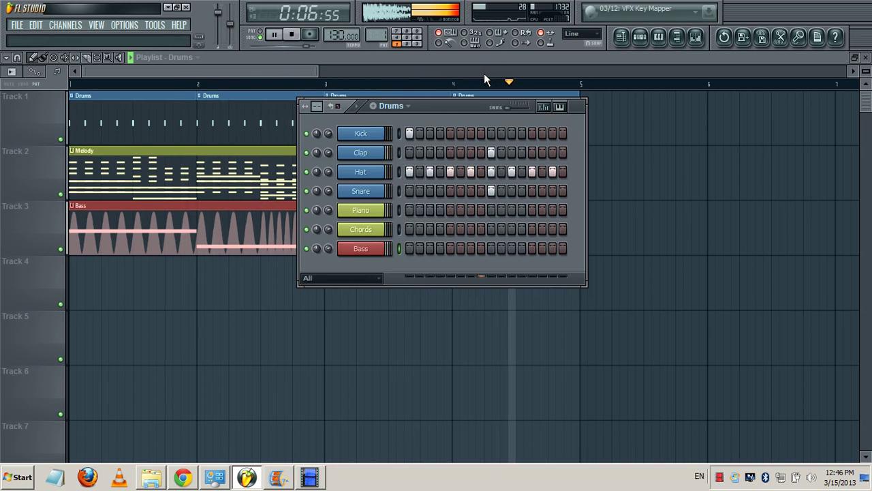
pyautogui.press('space')
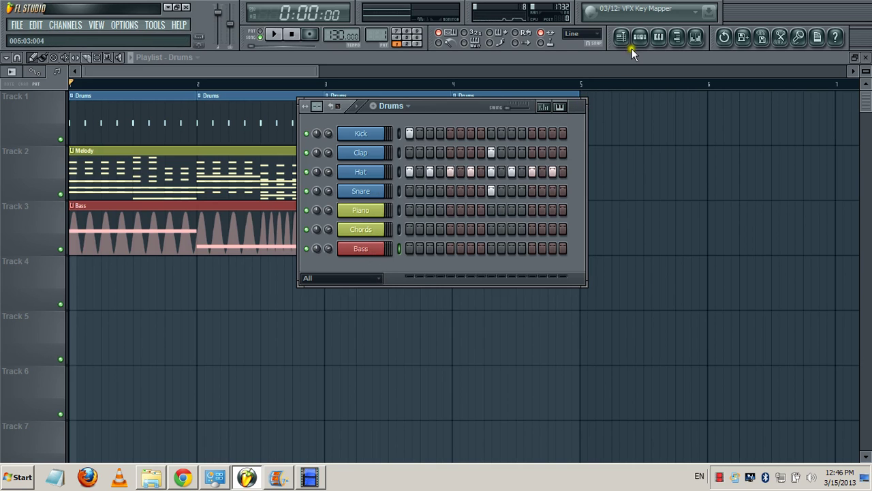
# In the mixer, rename Insert 8 to 'AllDrums', colour it light blue, and move it left beside the drums
pyautogui.click(694, 38)
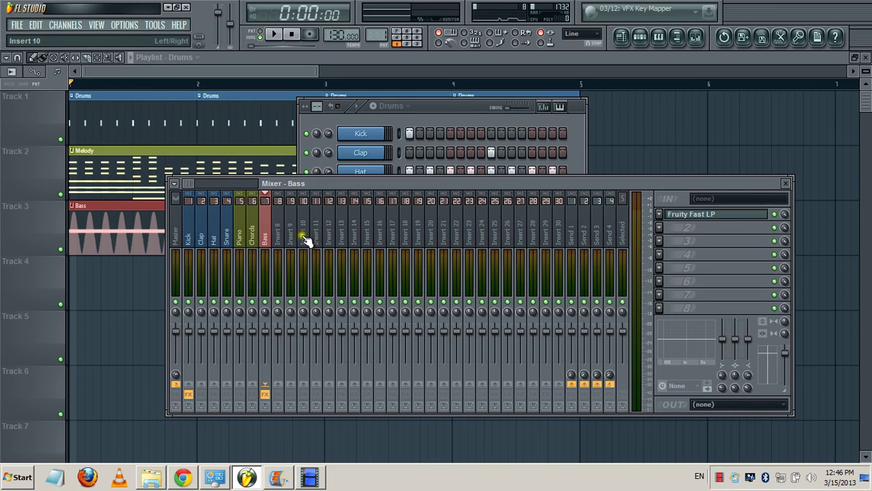
pyautogui.rightClick(282, 219)
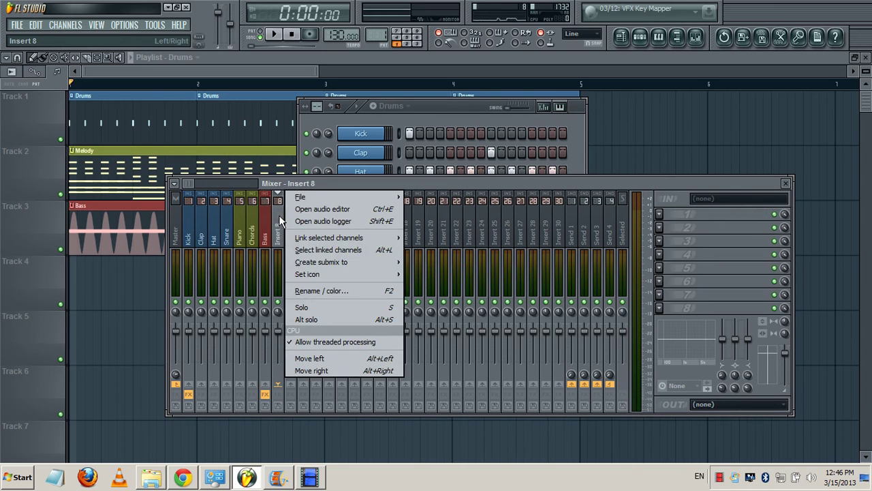
pyautogui.click(340, 291)
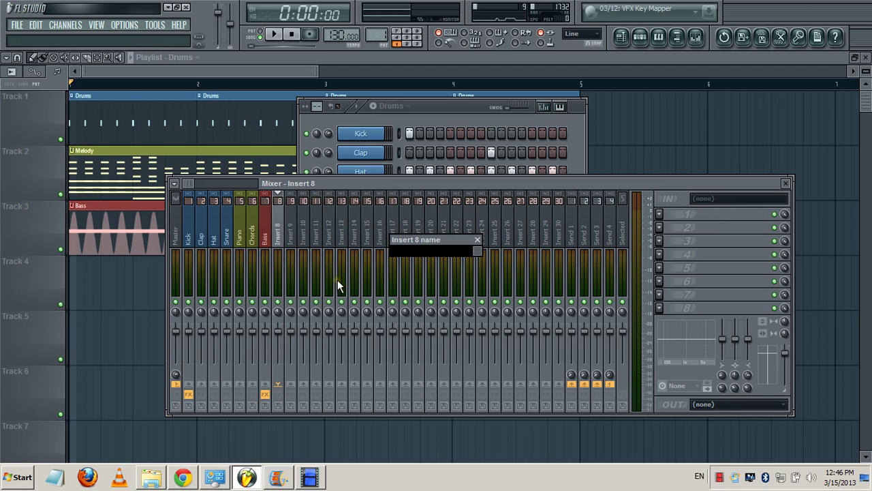
pyautogui.write('AllDrums')
pyautogui.click(477, 251)
pyautogui.click(478, 341)
pyautogui.press('Return')
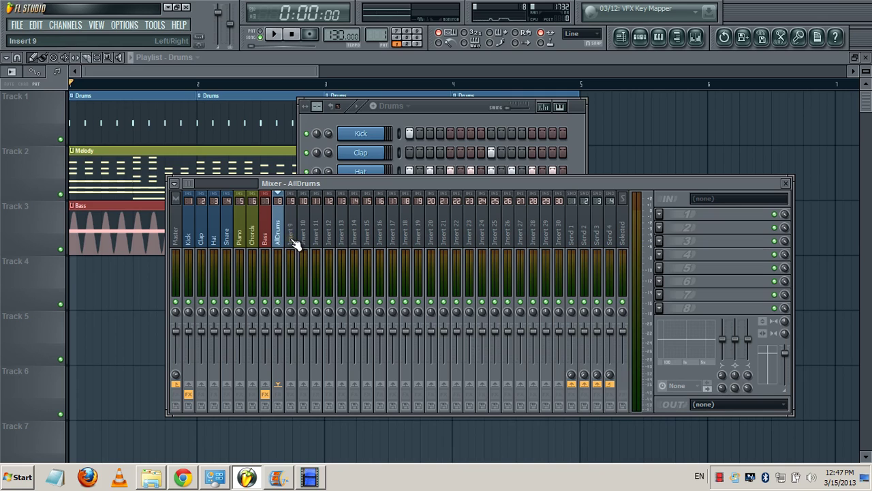
pyautogui.hotkey('alt', 'Left')
pyautogui.hotkey('alt', 'Left')
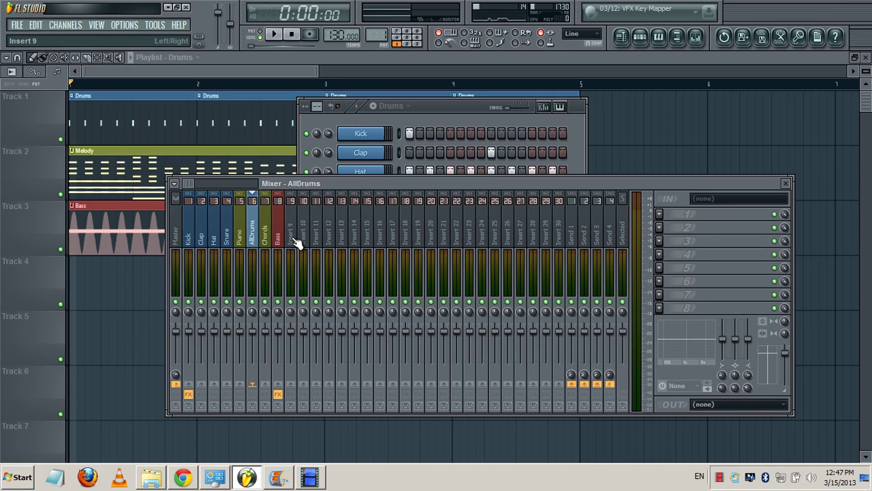
# Route Kick, Clap, Hat and Snare exclusively into the AllDrums bus
pyautogui.click(189, 240)
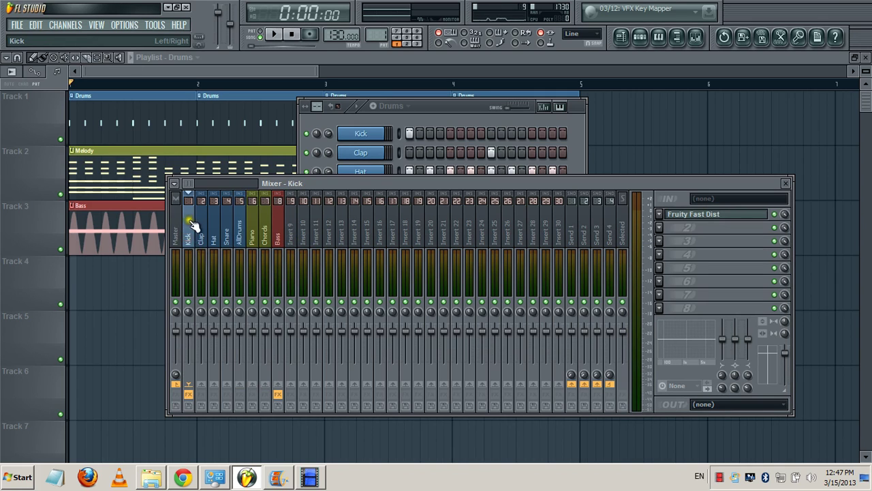
pyautogui.rightClick(238, 386)
pyautogui.click(235, 390)
pyautogui.click(203, 246)
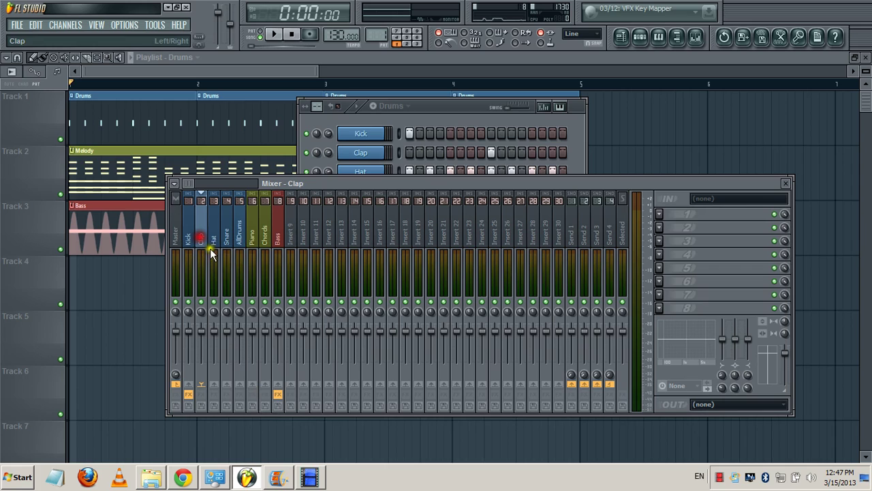
pyautogui.rightClick(242, 386)
pyautogui.click(246, 388)
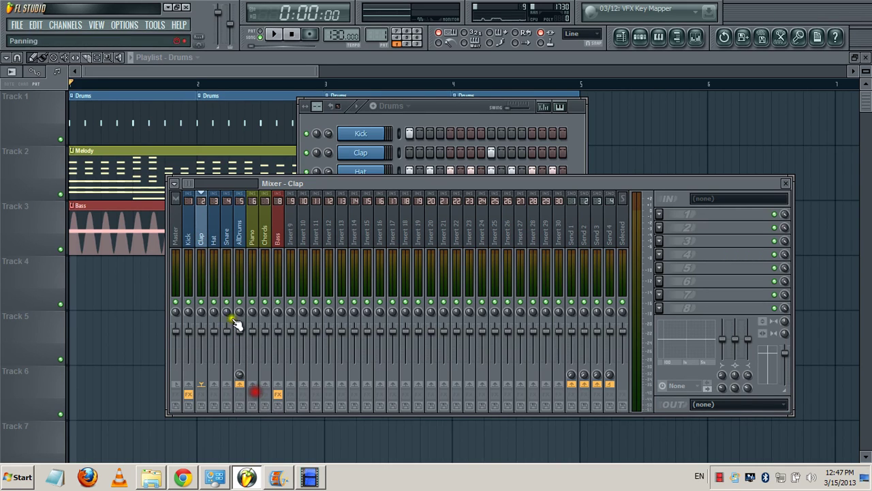
pyautogui.click(222, 227)
pyautogui.rightClick(240, 385)
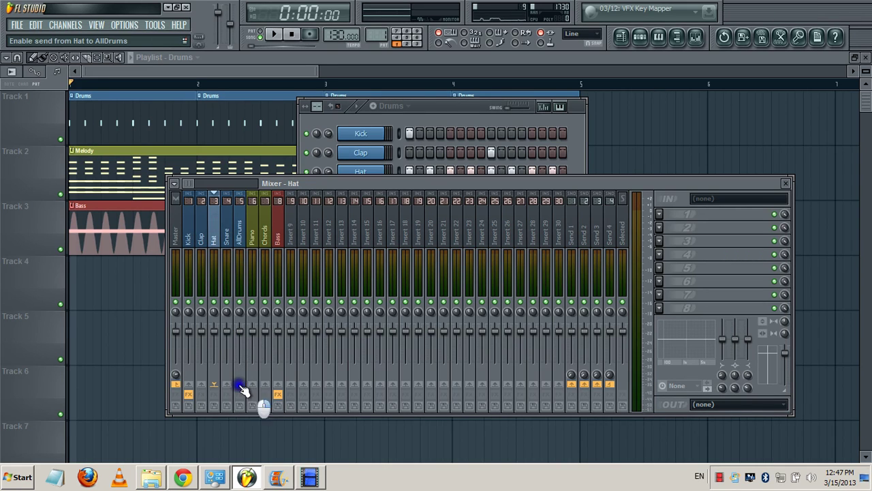
pyautogui.click(257, 393)
pyautogui.click(225, 246)
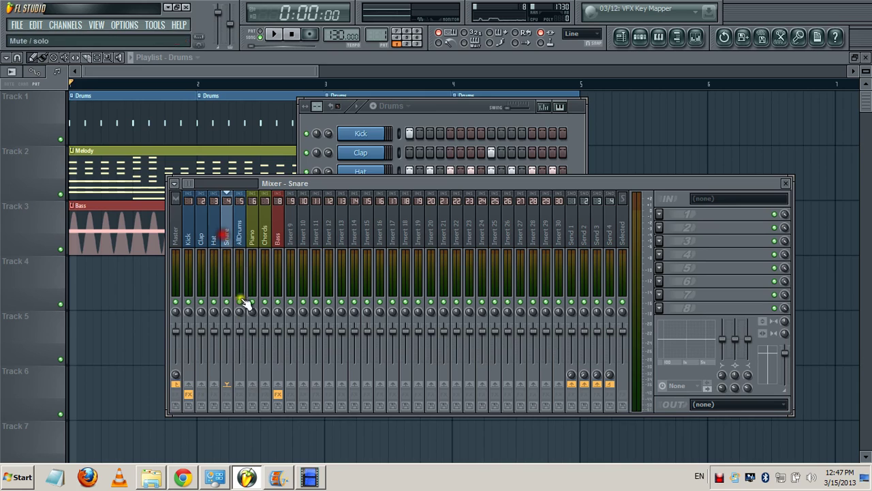
pyautogui.rightClick(242, 387)
pyautogui.click(245, 392)
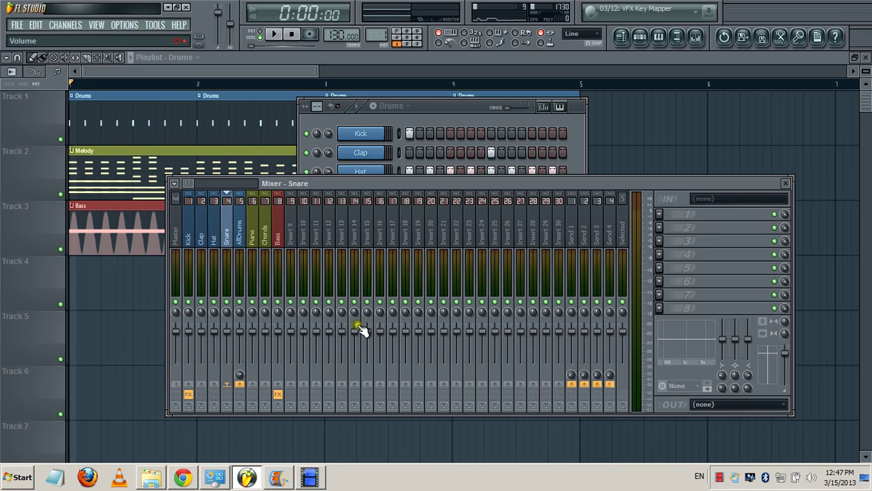
# Test the drum bus during playback, then reset the AllDrums volume to its default
pyautogui.press('space')
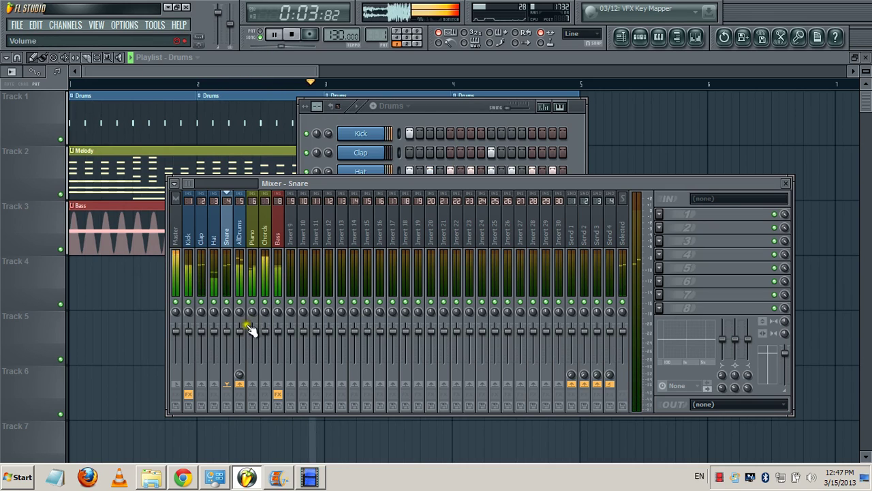
pyautogui.moveTo(243, 332)
pyautogui.mouseDown()
pyautogui.moveTo(245, 434)
pyautogui.moveTo(239, 331)
pyautogui.mouseUp()
pyautogui.press('space')
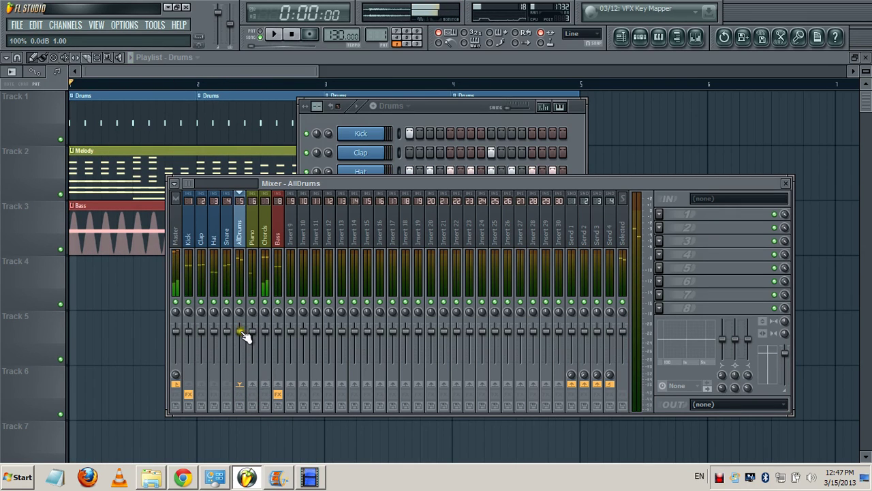
pyautogui.rightClick(243, 334)
pyautogui.click(255, 320)
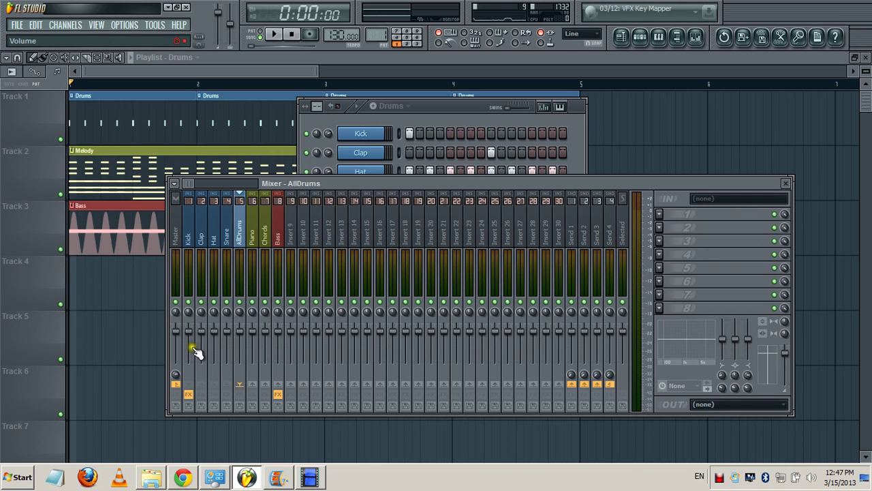
# Raise the Kick and Hat faders and pull Piano, Chords and Bass near the bottom
pyautogui.moveTo(194, 349); pyautogui.dragTo(214, 363)
pyautogui.moveTo(221, 360); pyautogui.dragTo(232, 341)
pyautogui.moveTo(278, 331); pyautogui.dragTo(246, 441)
pyautogui.moveTo(251, 333); pyautogui.dragTo(253, 354)
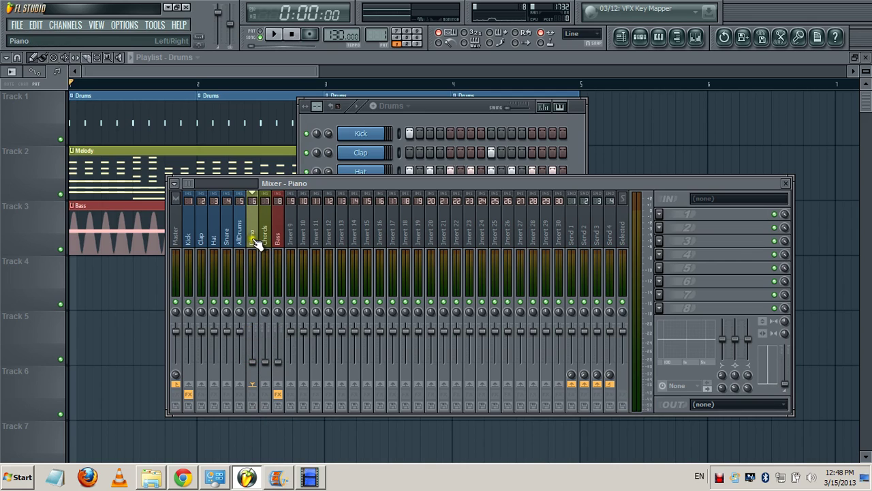
# Balance the drums during playback, setting Kick to about 90% and Hat to about 95%
pyautogui.click(265, 383)
pyautogui.click(266, 384)
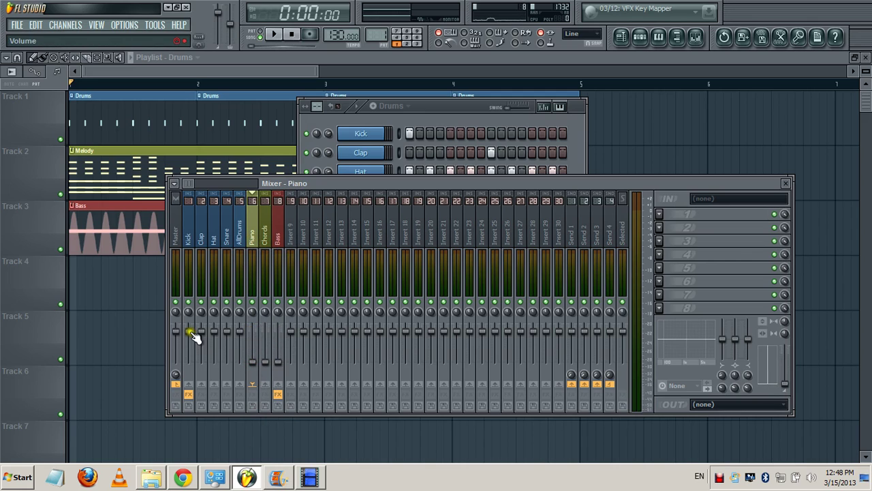
pyautogui.press('space')
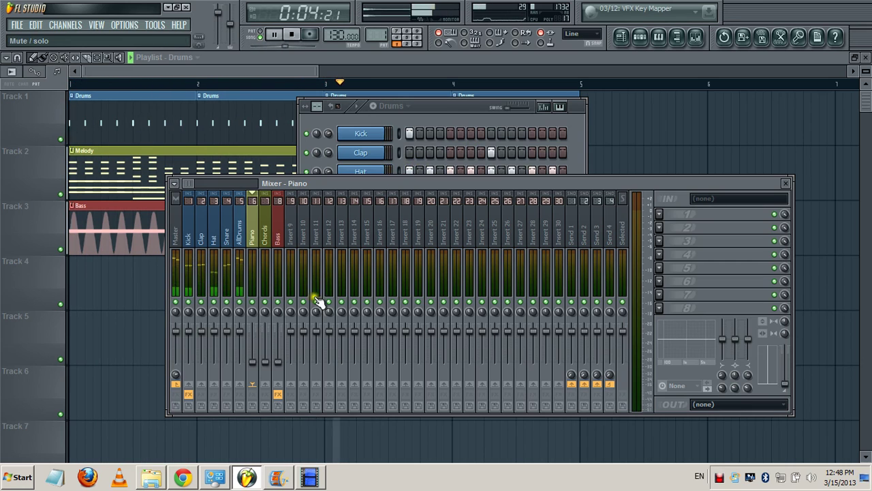
pyautogui.click(191, 335)
pyautogui.moveTo(194, 343); pyautogui.dragTo(223, 347)
pyautogui.click(217, 334)
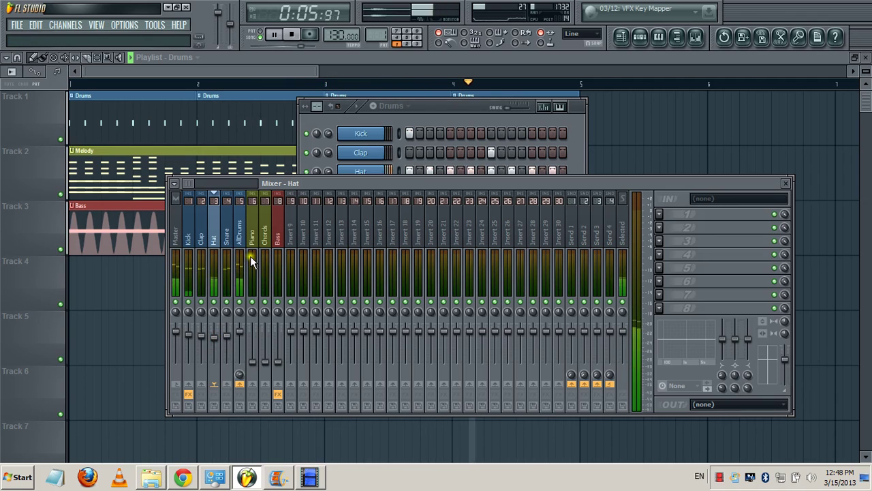
pyautogui.press('space')
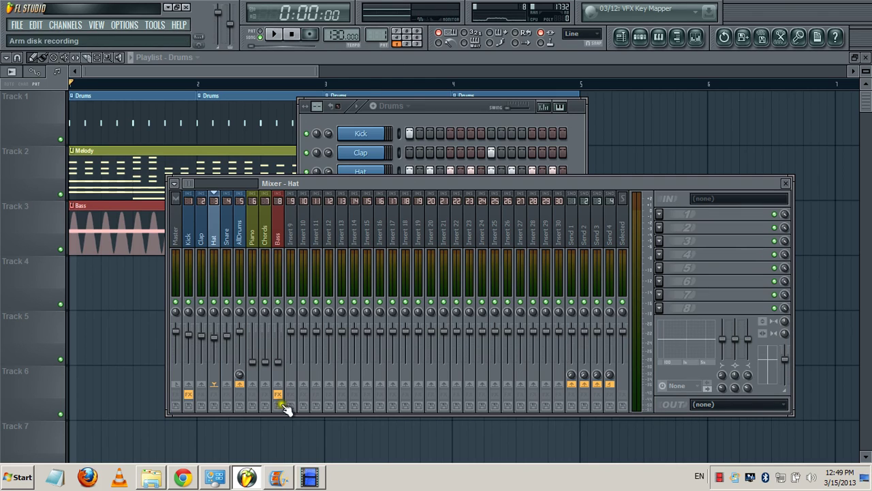
# While auditioning, raise Piano to about 38%, Chords to 42% and Bass to 26%
pyautogui.click(254, 363)
pyautogui.press('space')
pyautogui.moveTo(258, 366); pyautogui.dragTo(254, 300)
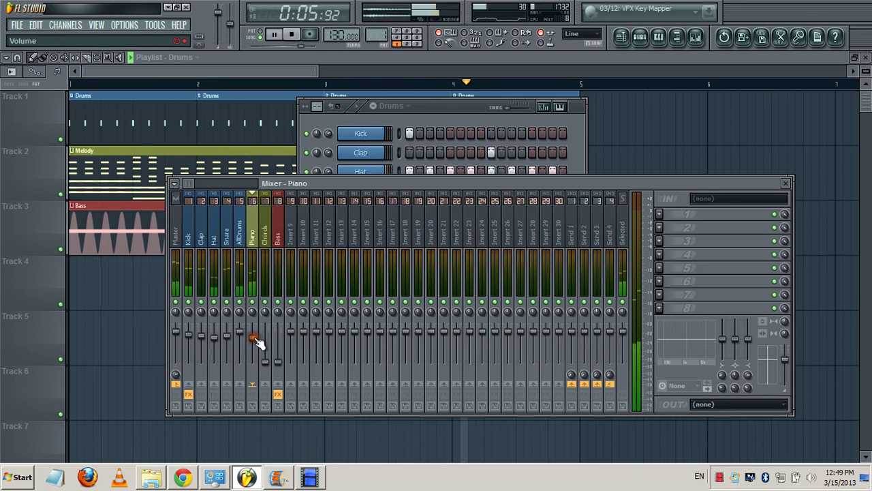
pyautogui.press('space')
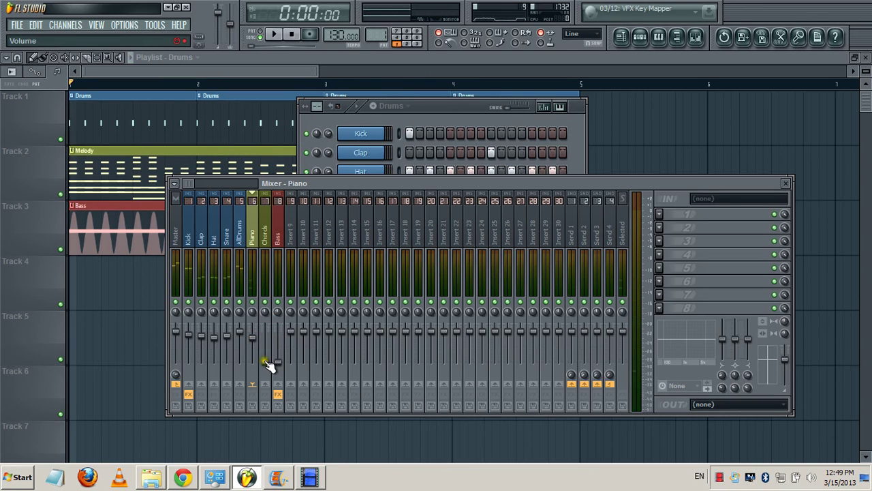
pyautogui.moveTo(266, 362); pyautogui.dragTo(264, 318)
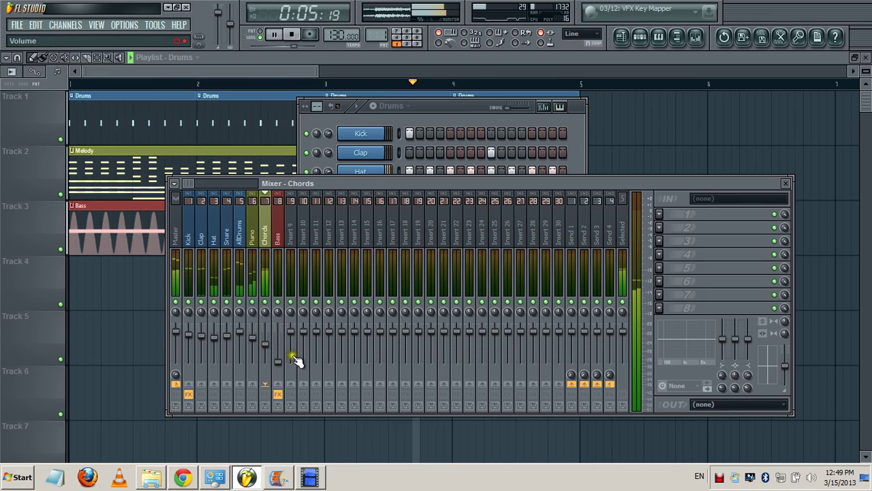
pyautogui.press('space')
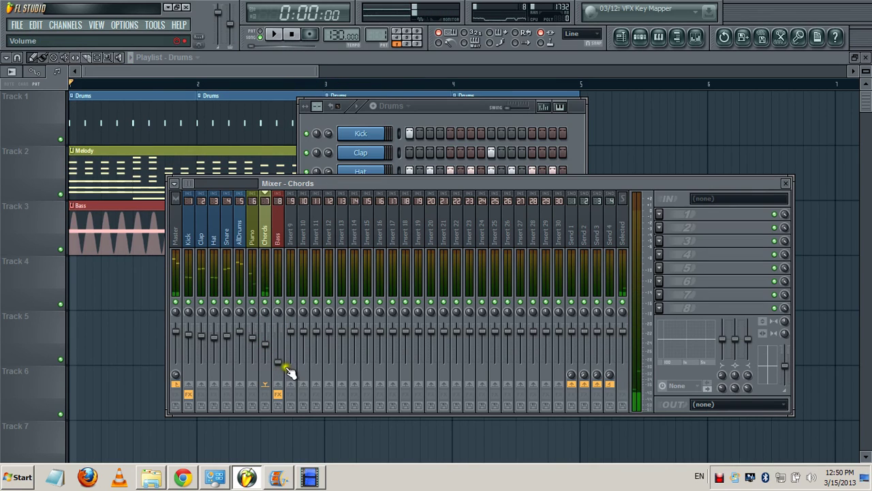
pyautogui.press('space')
pyautogui.moveTo(282, 364); pyautogui.dragTo(280, 301)
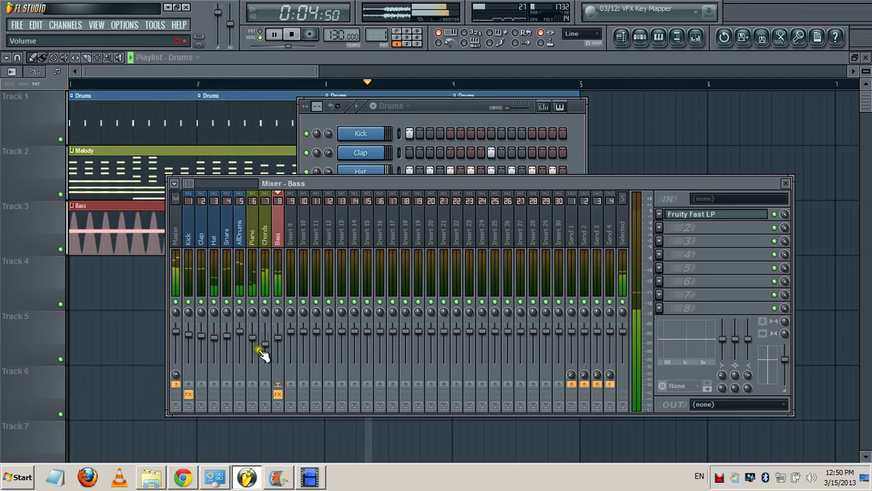
pyautogui.press('space')
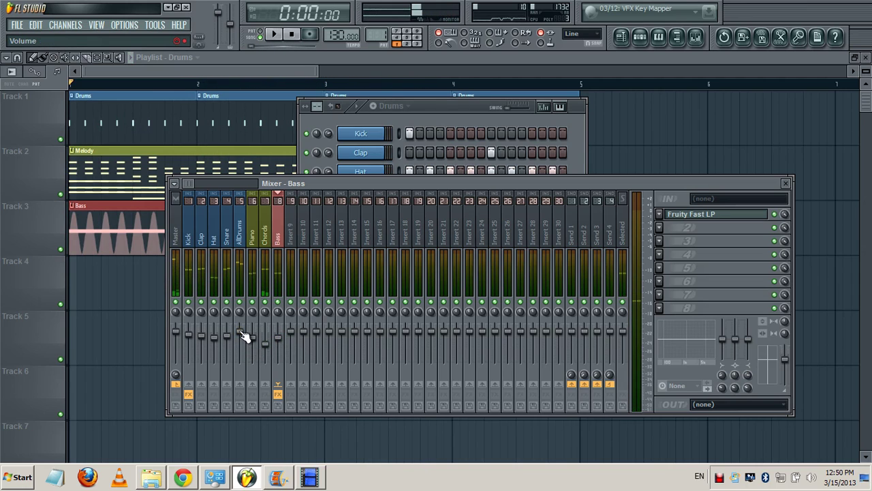
# Select the AllDrums track and play the song to hear the new balance
pyautogui.click(240, 333)
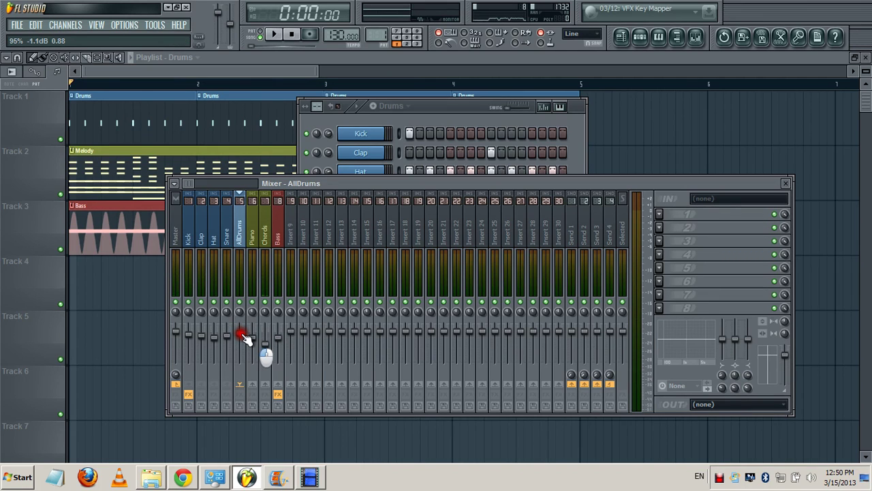
pyautogui.press('space')
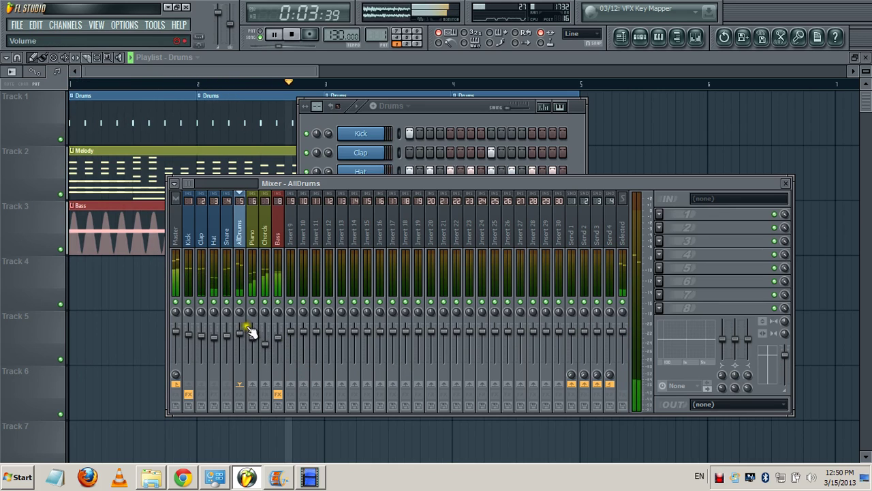
pyautogui.press('space')
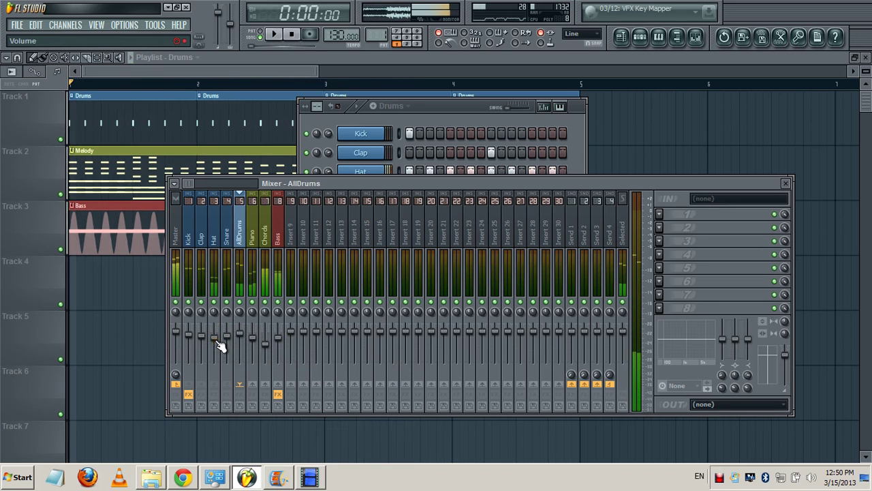
# In the Drums channel rack, raise the Clap volume and adjust the Snare volume during playback
pyautogui.click(435, 106)
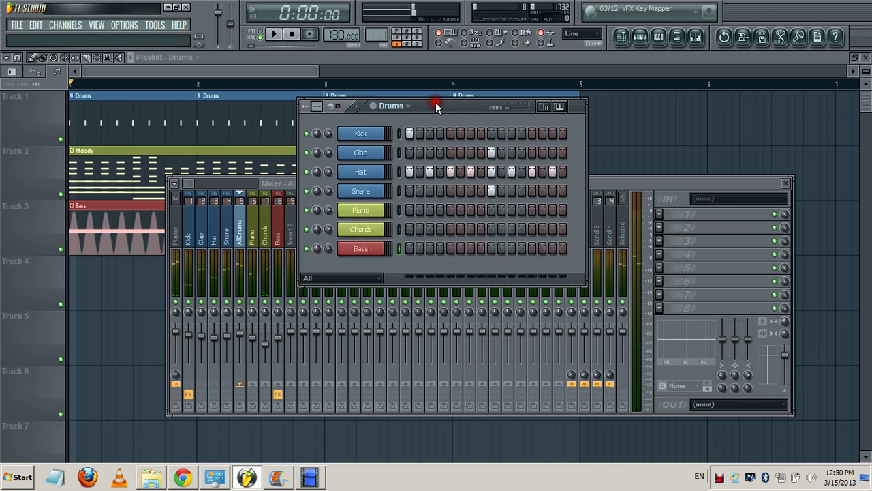
pyautogui.press('space')
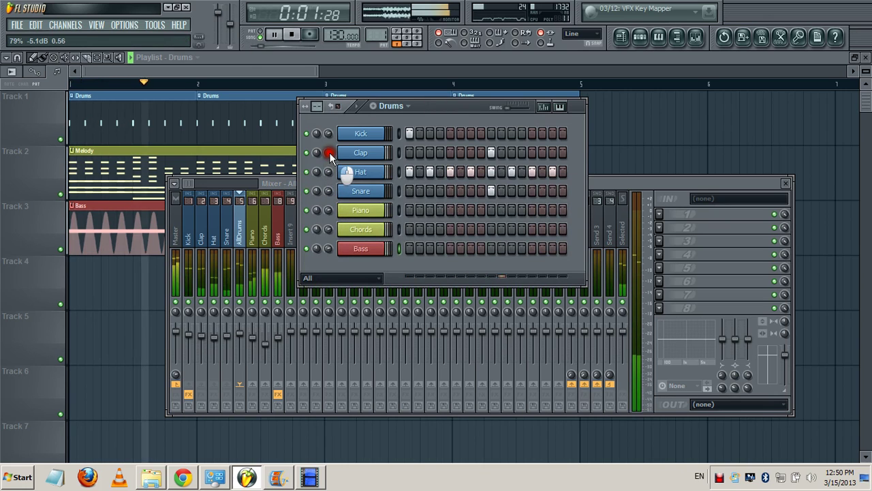
pyautogui.moveTo(330, 152); pyautogui.dragTo(329, 138)
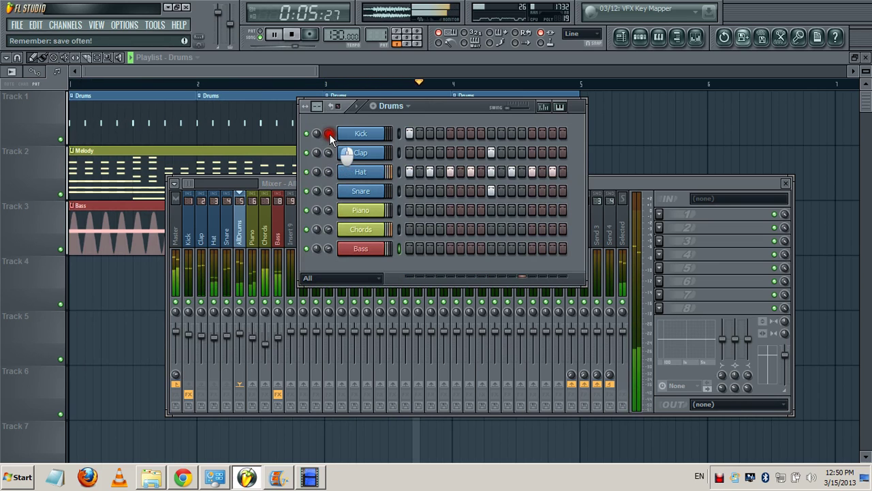
pyautogui.moveTo(330, 192); pyautogui.dragTo(329, 184)
# Add Parametric EQ 2 to the Kick insert, boosting lows near 57 Hz and cutting highs above 3 kHz
pyautogui.click(640, 37)
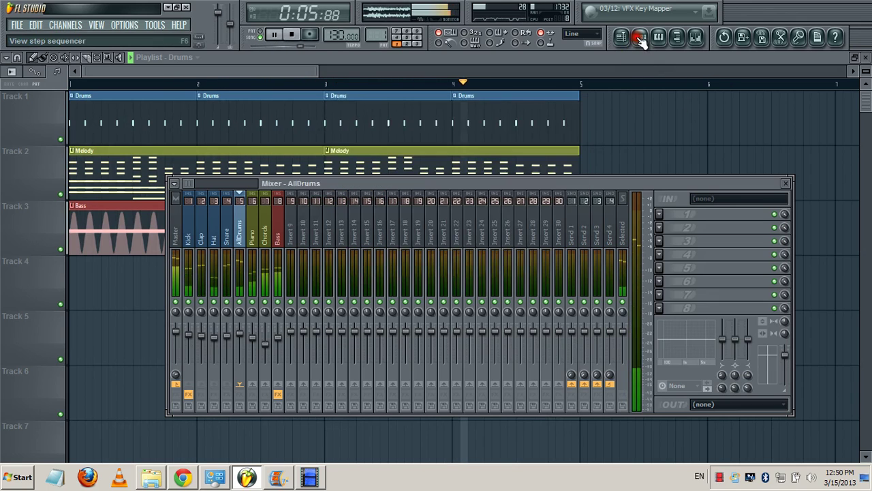
pyautogui.press('space')
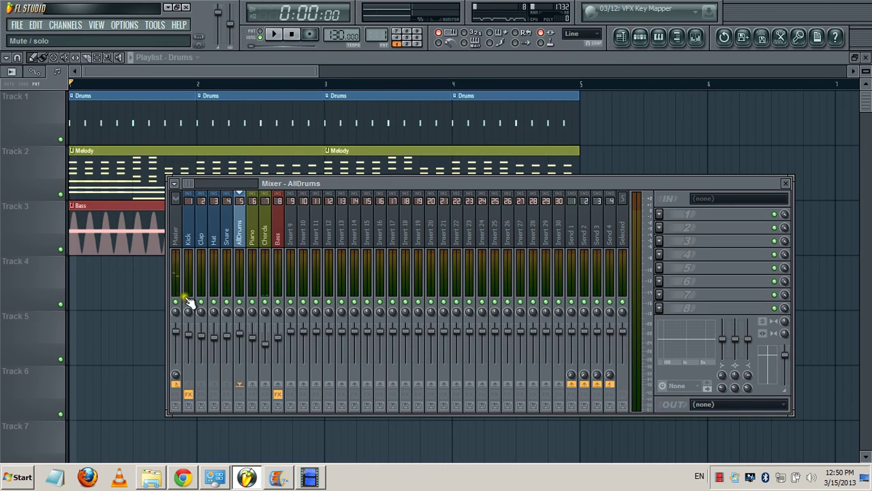
pyautogui.click(189, 239)
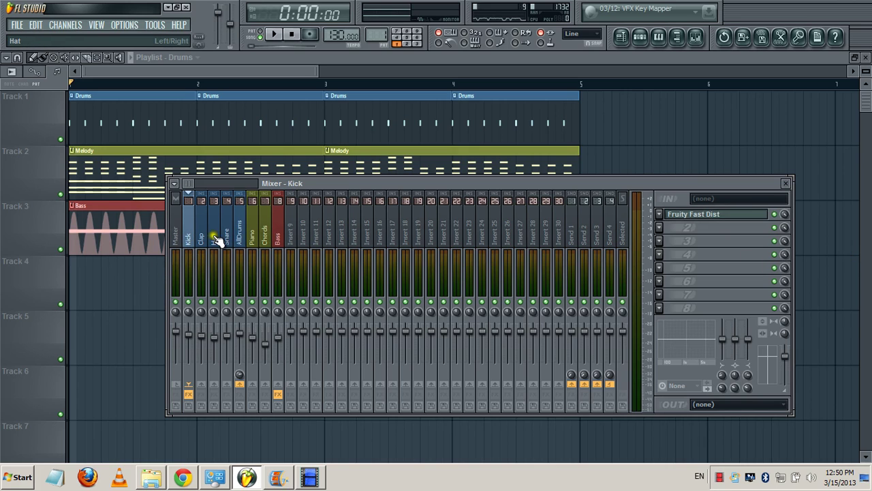
pyautogui.click(667, 239)
pyautogui.click(760, 47)
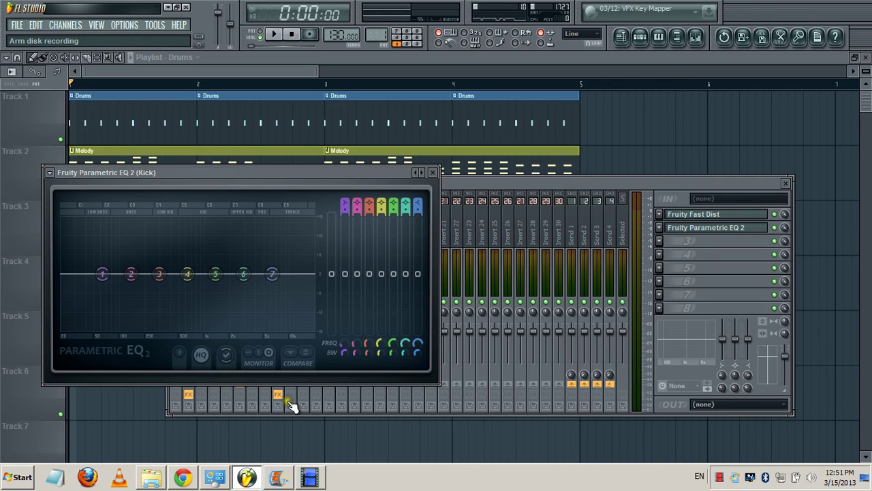
pyautogui.press('space')
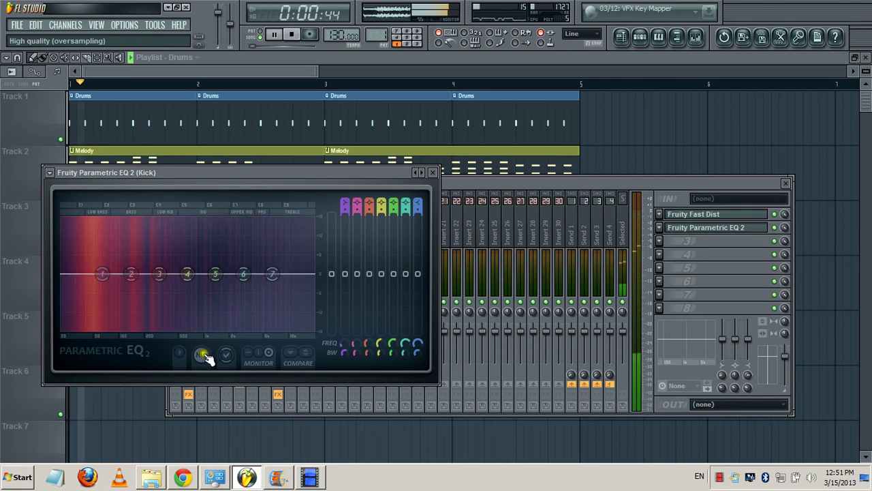
pyautogui.moveTo(104, 274); pyautogui.dragTo(97, 264)
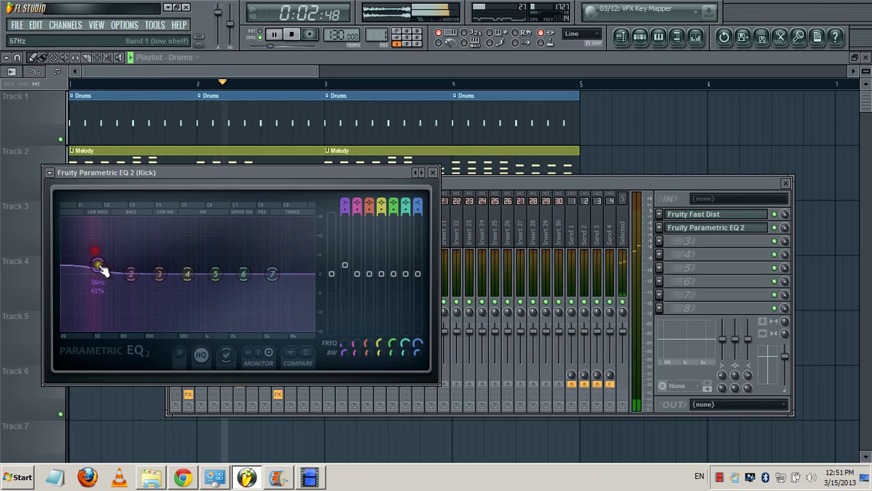
pyautogui.moveTo(273, 276); pyautogui.dragTo(251, 334)
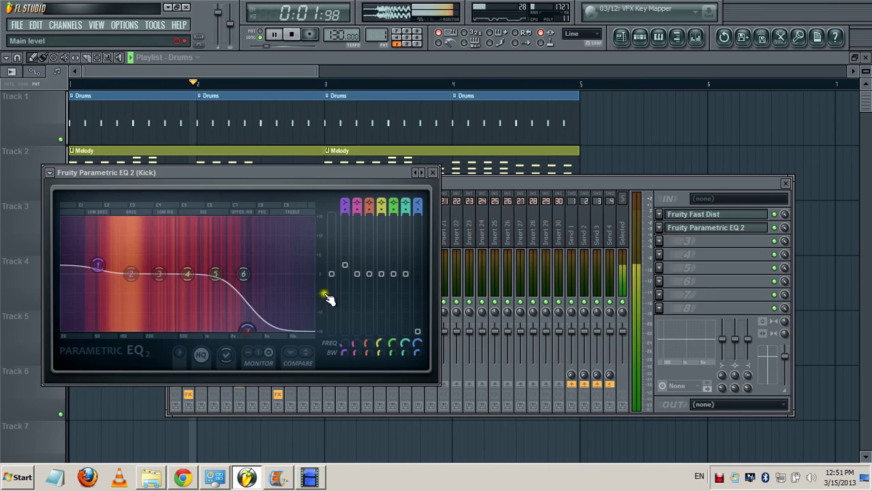
pyautogui.click(432, 172)
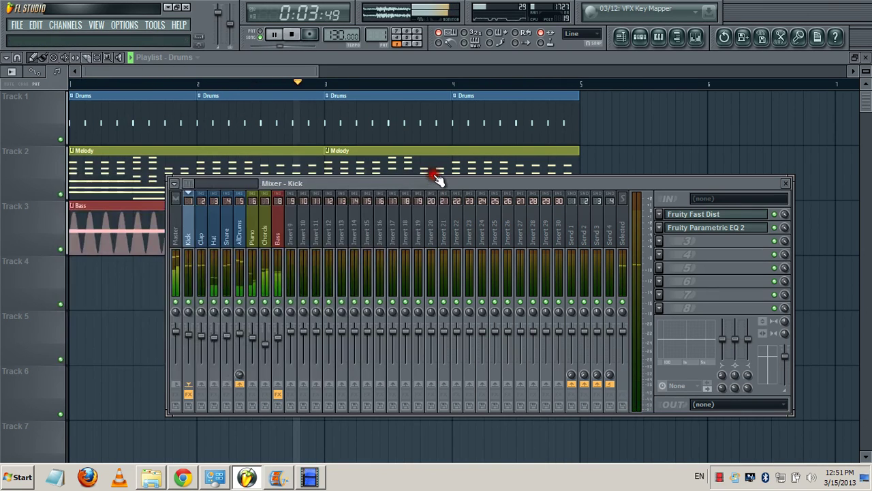
# Put Parametric EQ 2 on the Clap insert: low cut under 160 Hz, mids lifted near 298 Hz, highs softened
pyautogui.click(203, 242)
pyautogui.click(660, 215)
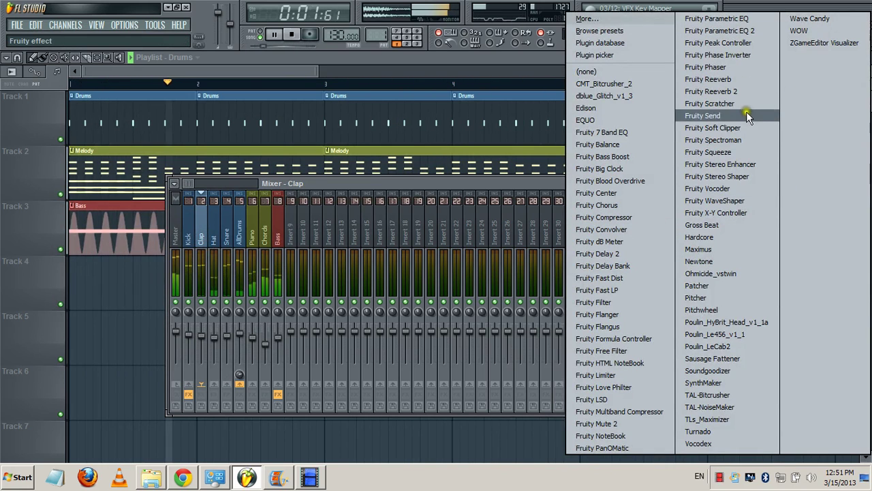
pyautogui.click(720, 31)
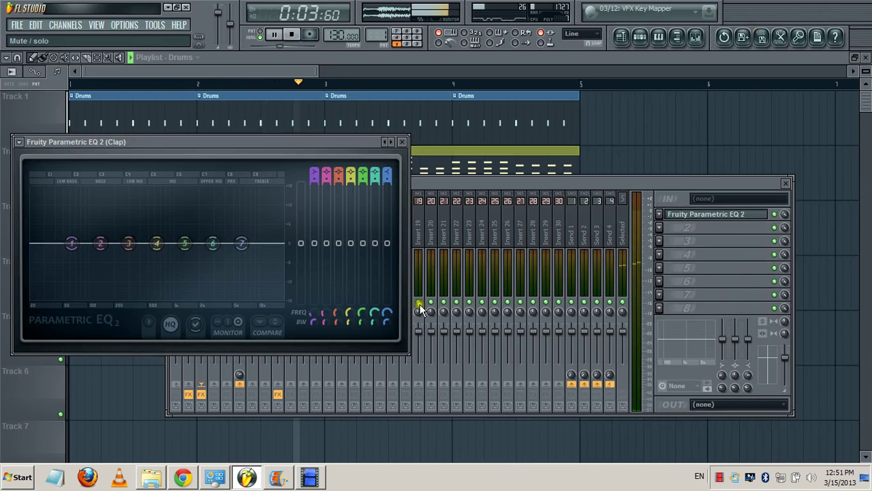
pyautogui.press('space')
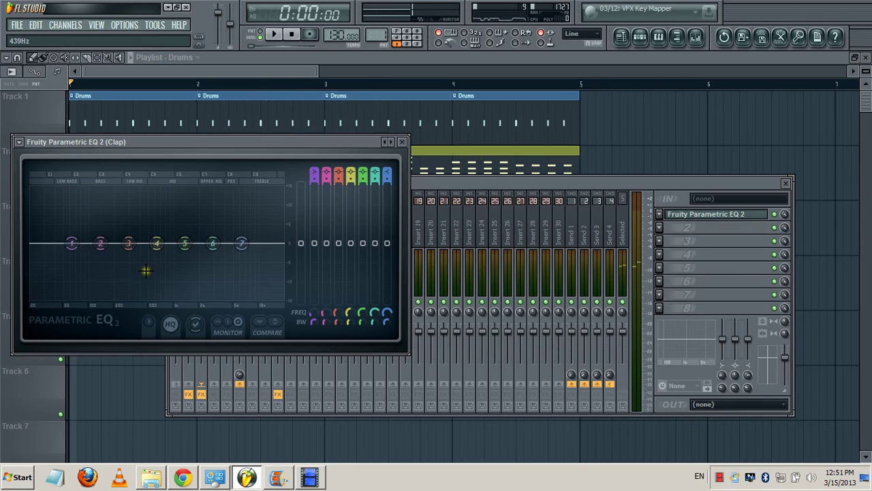
pyautogui.moveTo(78, 247); pyautogui.dragTo(121, 383)
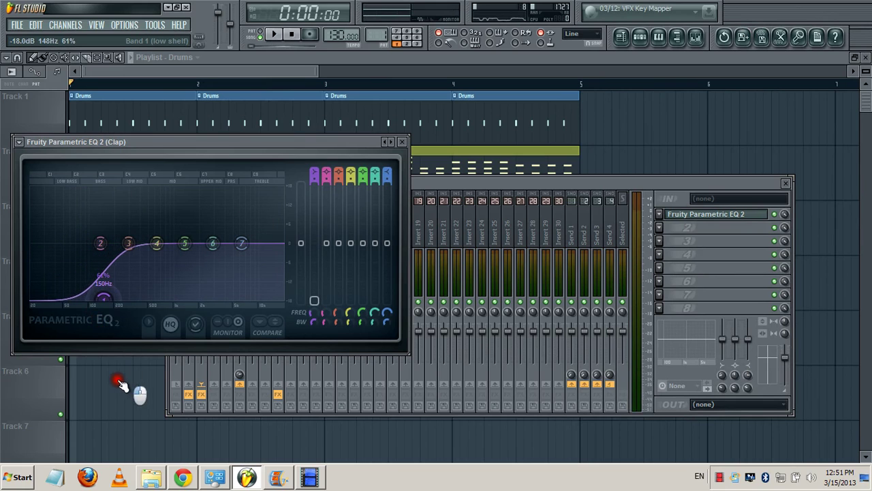
pyautogui.press('space')
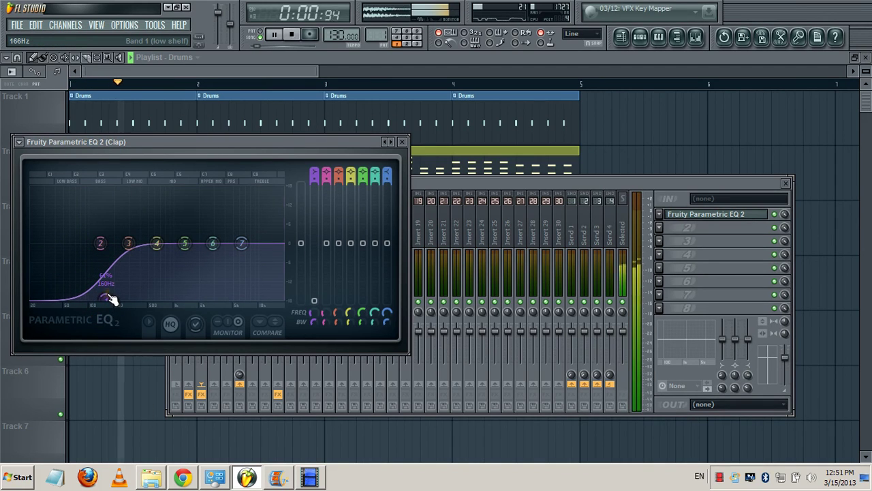
pyautogui.moveTo(112, 302); pyautogui.dragTo(115, 300)
pyautogui.moveTo(156, 245); pyautogui.dragTo(130, 239)
pyautogui.moveTo(184, 244); pyautogui.dragTo(242, 257)
pyautogui.press('space')
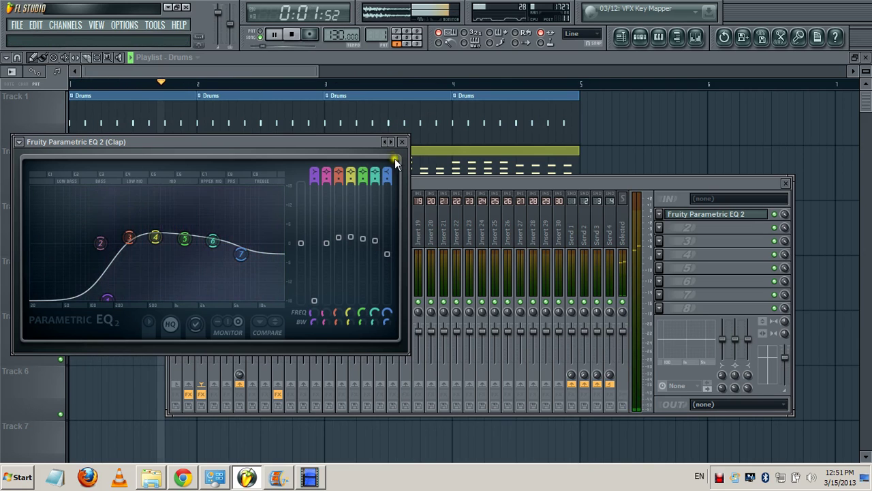
pyautogui.click(402, 142)
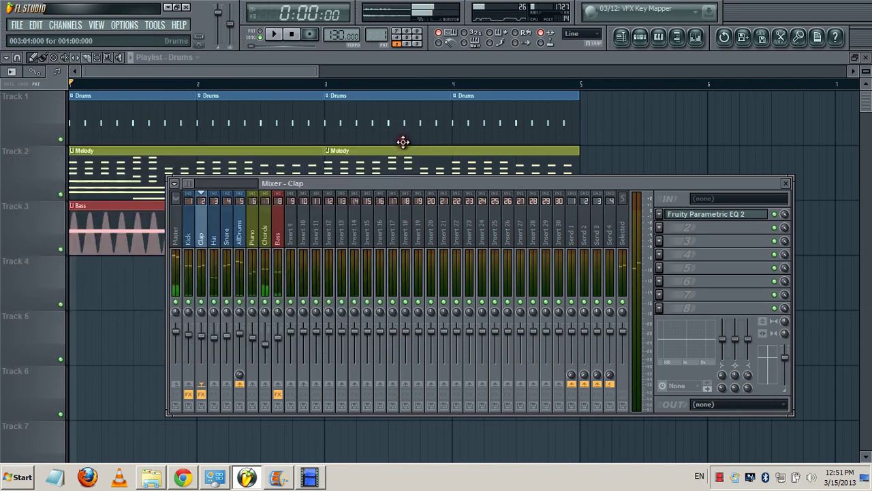
# Add Parametric EQ 2 to the Snare insert, cutting lows with band 1 and boosting mids with bands 4–5
pyautogui.click(229, 228)
pyautogui.click(659, 217)
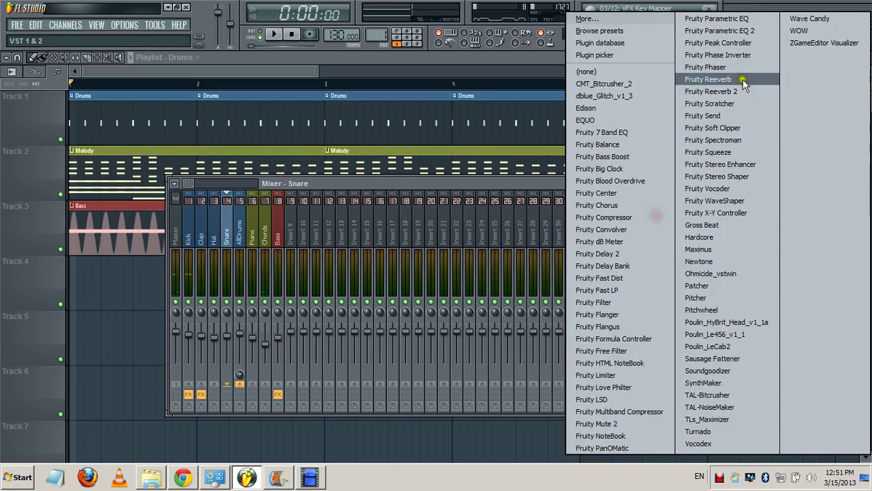
pyautogui.click(738, 29)
pyautogui.moveTo(72, 244); pyautogui.dragTo(118, 372)
pyautogui.press('space')
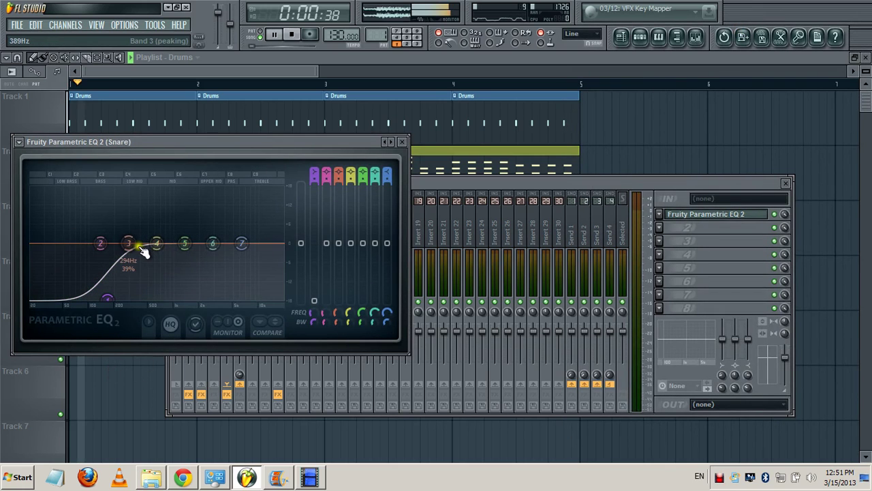
pyautogui.moveTo(155, 244); pyautogui.dragTo(244, 258)
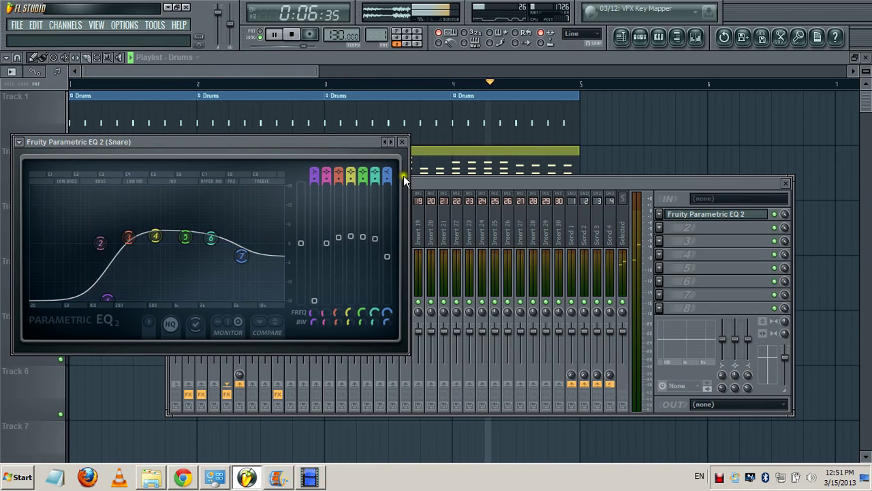
pyautogui.click(403, 142)
pyautogui.press('space')
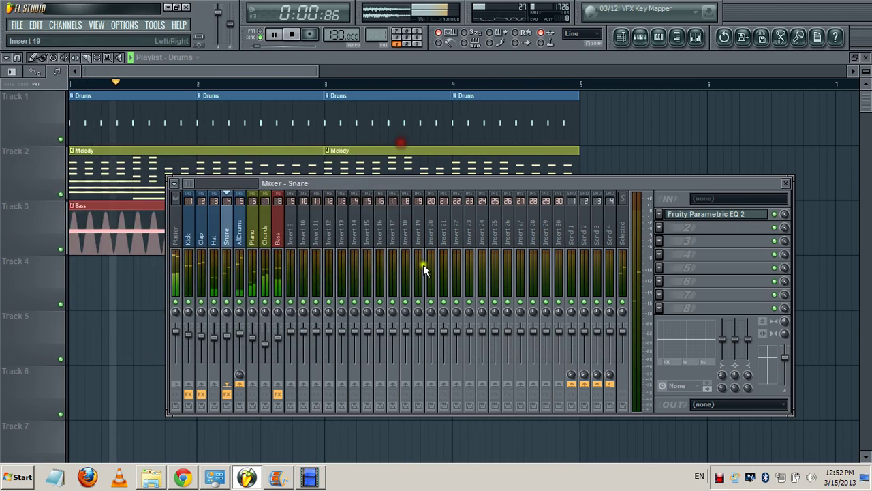
pyautogui.click(218, 235)
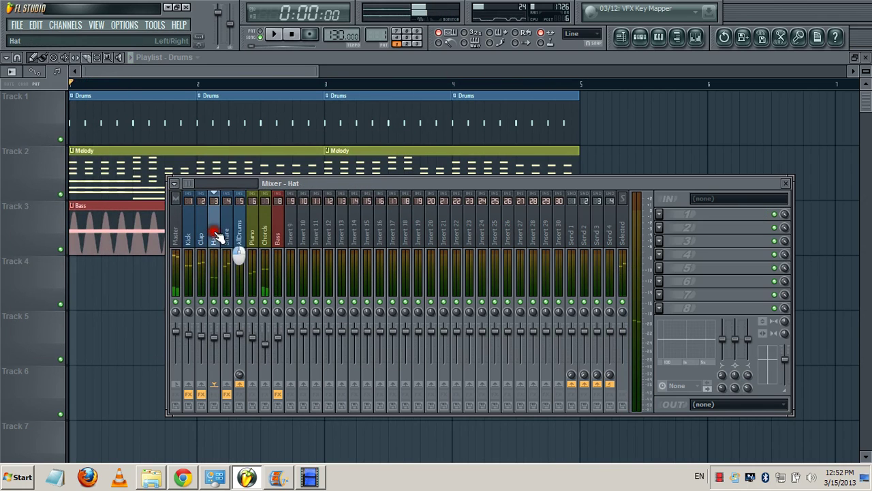
# Add Fruity Parametric EQ 2 to the Hat insert, cutting lows and mids with band 1 and slightly lifting highs with band 7
pyautogui.click(659, 214)
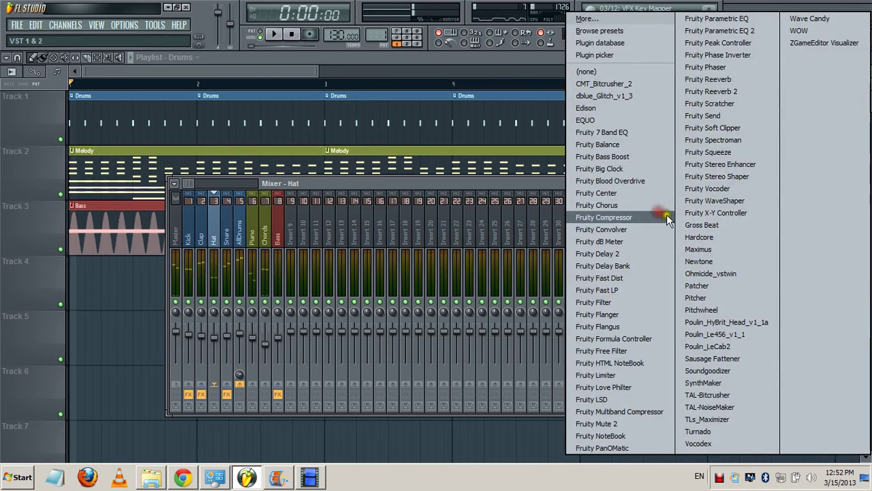
pyautogui.click(754, 32)
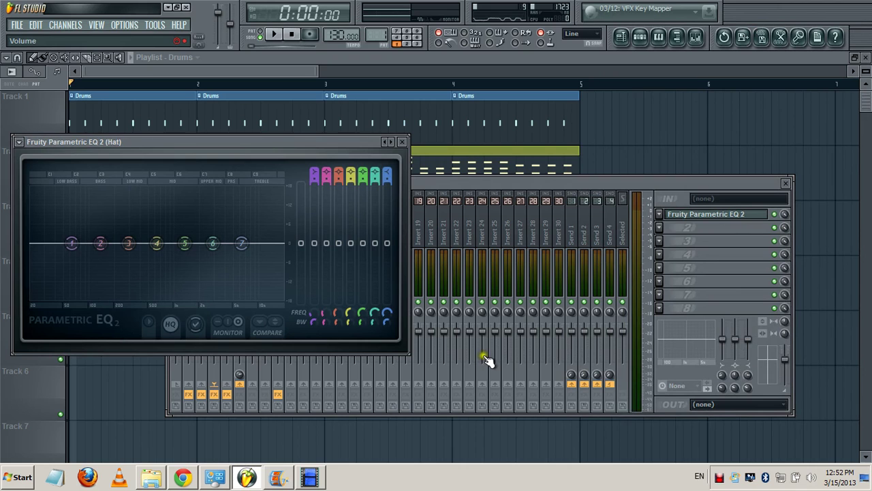
pyautogui.press('space')
pyautogui.moveTo(72, 243); pyautogui.dragTo(250, 72)
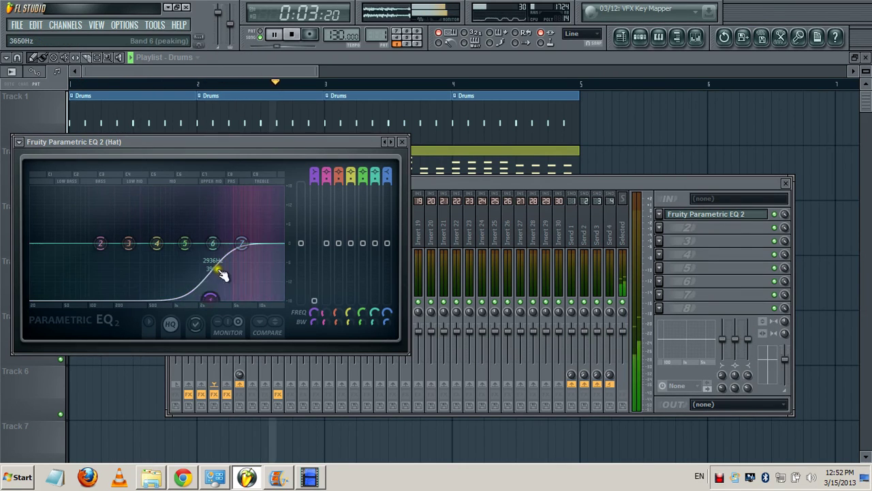
pyautogui.moveTo(216, 297); pyautogui.dragTo(213, 300)
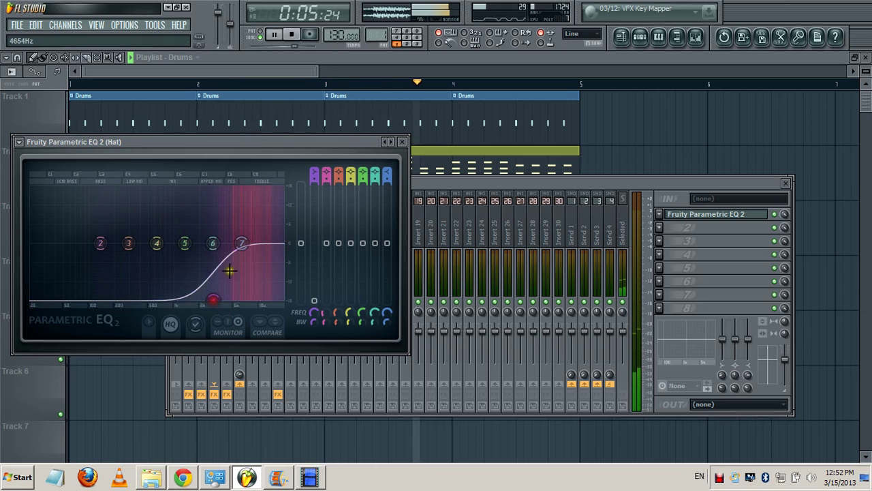
pyautogui.moveTo(242, 243); pyautogui.dragTo(247, 239)
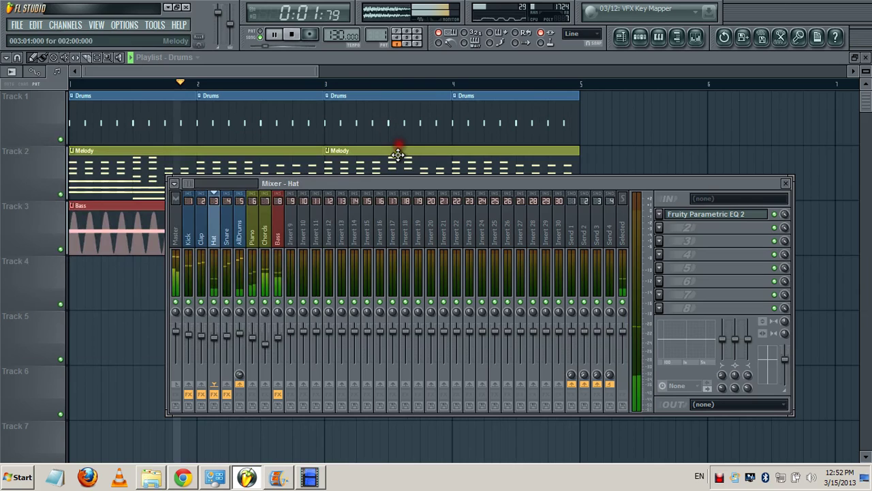
pyautogui.press('space')
# Load Parametric EQ 2 on the Piano insert, cutting below about 200 Hz, lowering highs and raising a band 4 mid peak
pyautogui.click(257, 224)
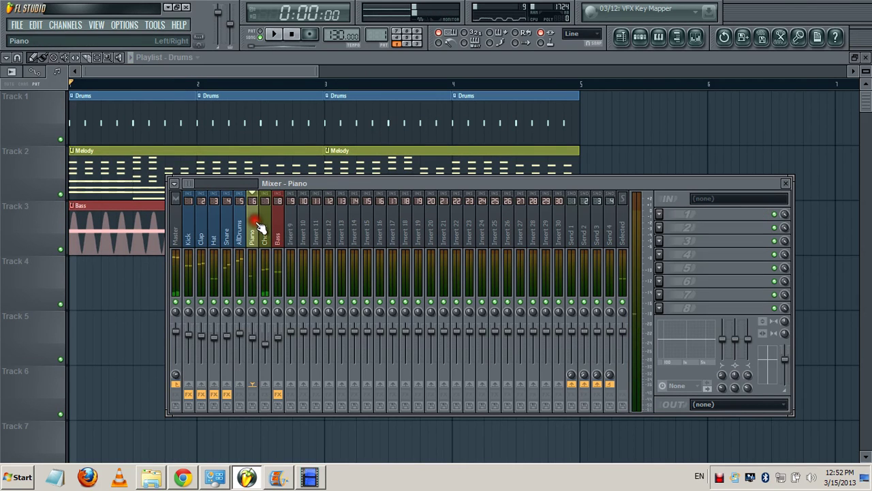
pyautogui.click(666, 217)
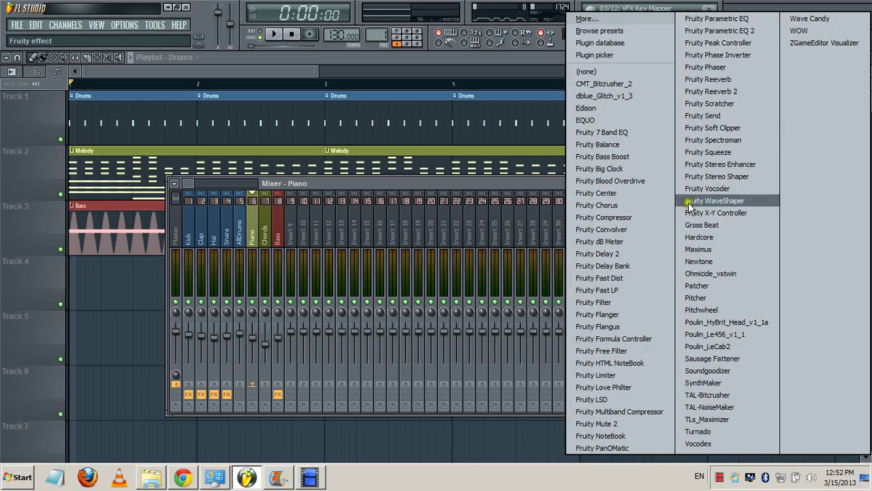
pyautogui.click(720, 30)
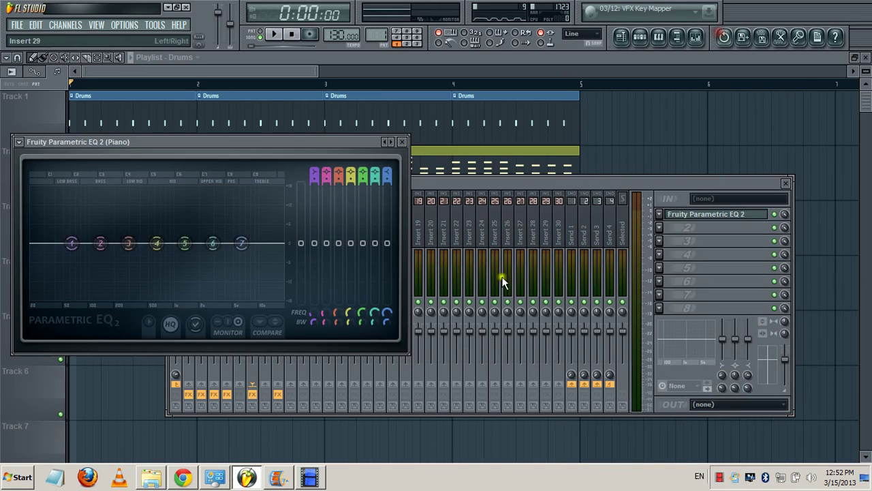
pyautogui.press('space')
pyautogui.moveTo(71, 243); pyautogui.dragTo(120, 407)
pyautogui.moveTo(242, 243); pyautogui.dragTo(246, 265)
pyautogui.moveTo(160, 249); pyautogui.dragTo(185, 233)
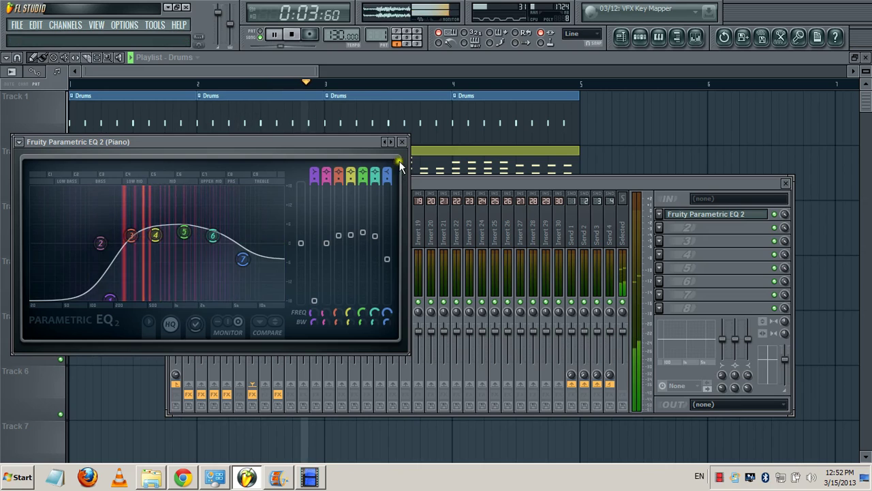
# Close the Piano EQ and load Fruity Parametric EQ 2 onto the Chords insert
pyautogui.click(405, 142)
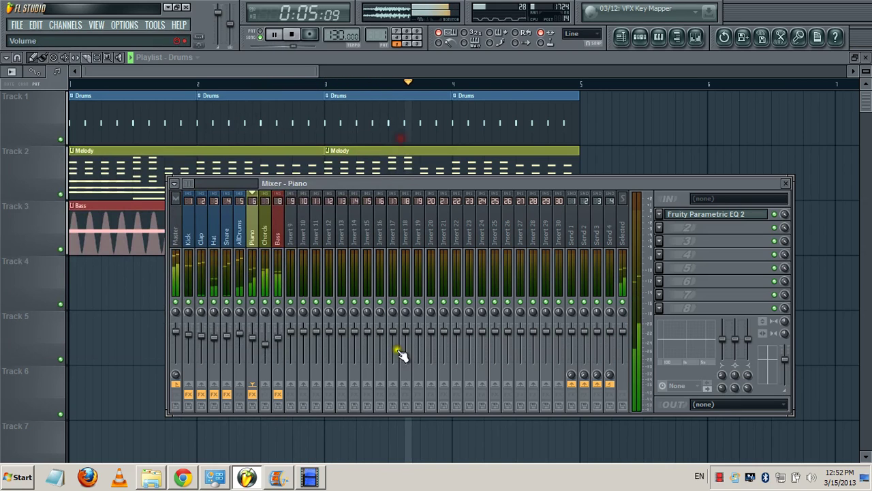
pyautogui.click(266, 242)
pyautogui.click(660, 214)
pyautogui.moveTo(682, 228)
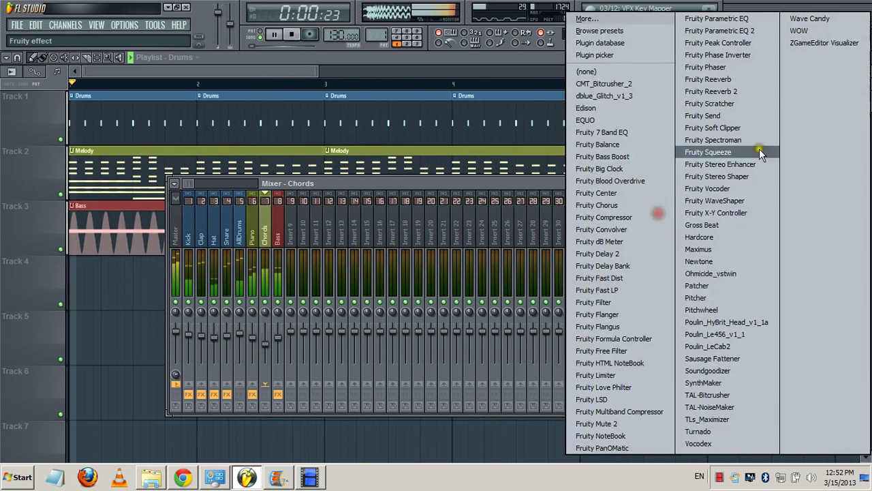
pyautogui.click(762, 32)
# Shape the Chords EQ with a low cut below about 140 Hz and band 2 shifted higher, then close it
pyautogui.moveTo(71, 242); pyautogui.dragTo(104, 359)
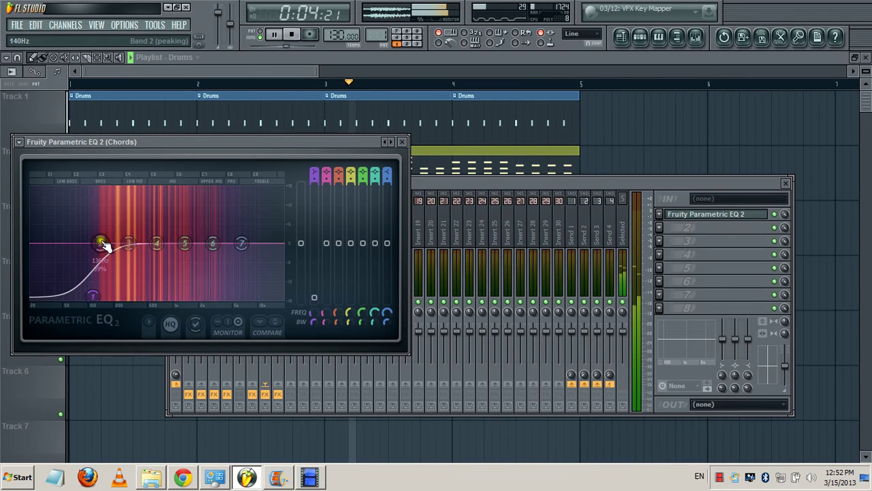
pyautogui.moveTo(103, 244); pyautogui.dragTo(219, 247)
pyautogui.click(131, 244)
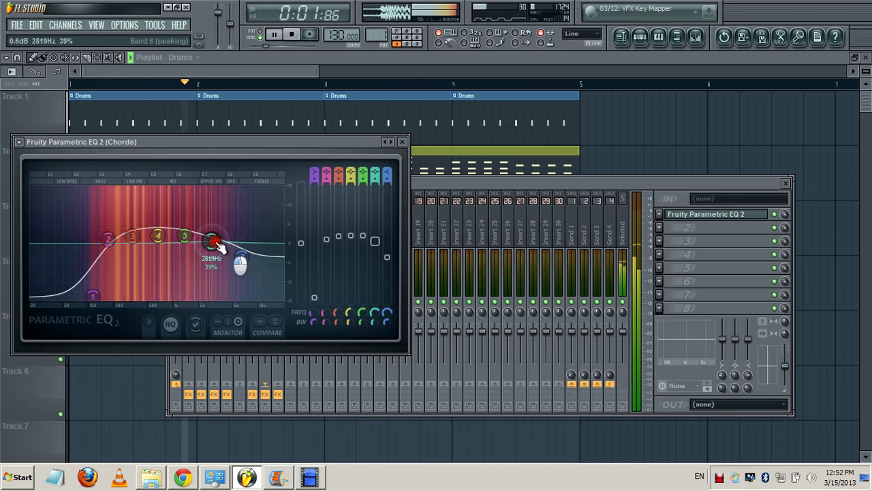
pyautogui.click(402, 142)
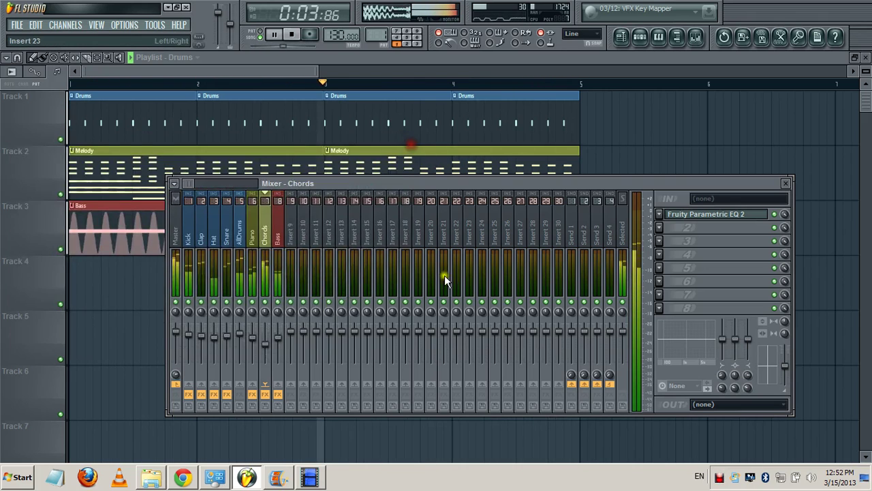
# Load Fruity Parametric EQ 2 on the Bass insert after Fruity Fast LP
pyautogui.click(278, 230)
pyautogui.press('space')
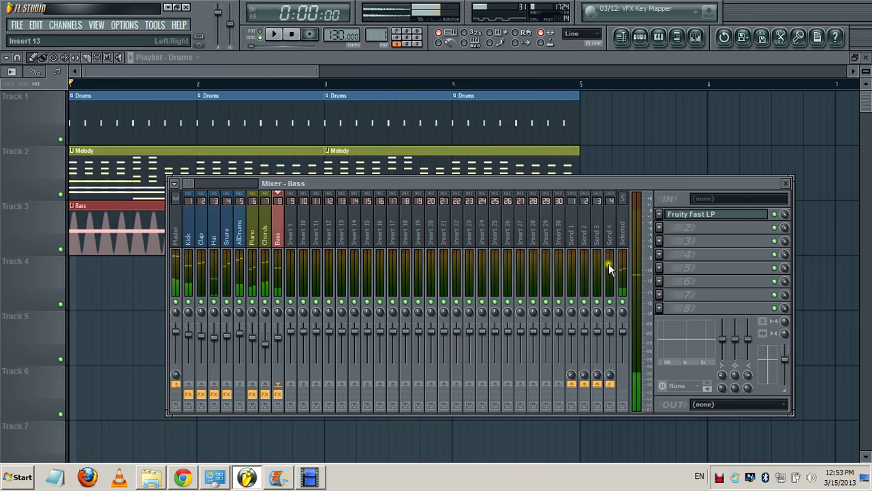
pyautogui.click(664, 233)
pyautogui.click(724, 29)
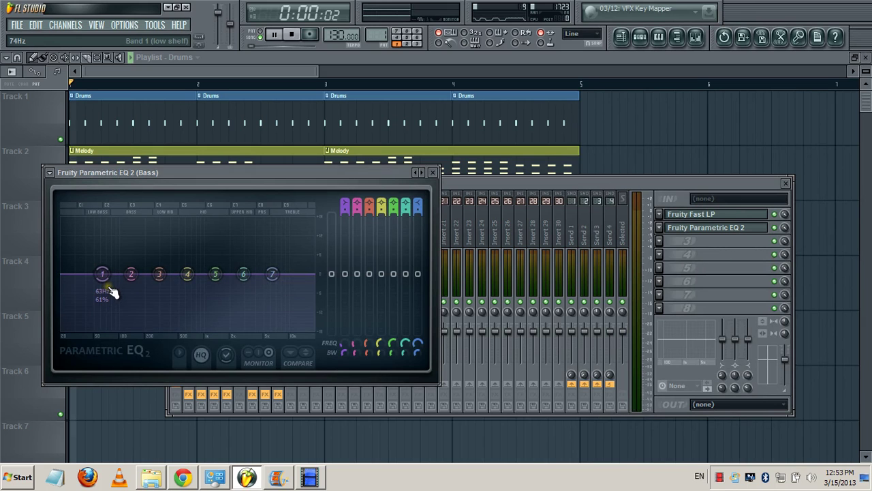
# Raise the Bass low shelf and drop the high shelf to about -12.5 dB, then close the EQ
pyautogui.moveTo(102, 274); pyautogui.dragTo(156, 266)
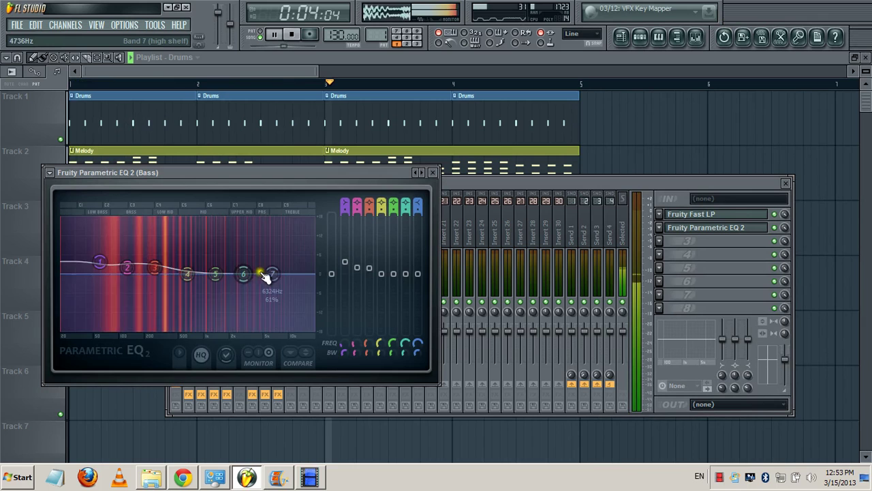
pyautogui.moveTo(265, 276); pyautogui.dragTo(259, 314)
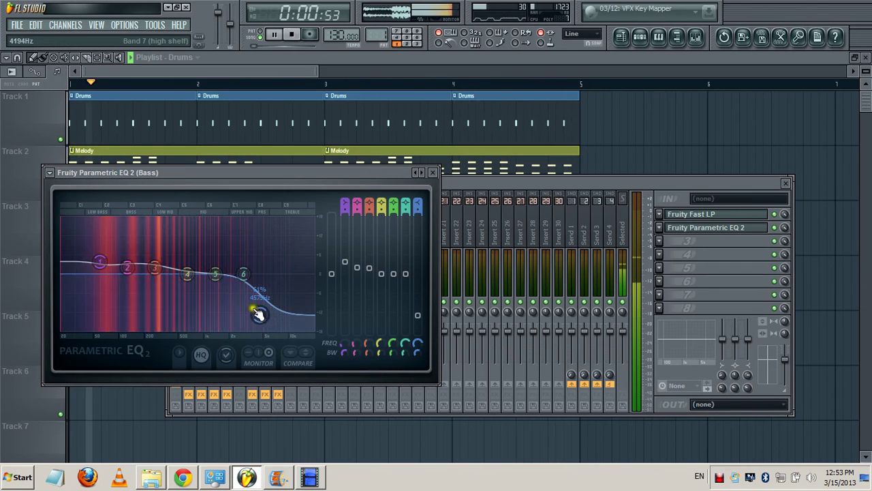
pyautogui.click(432, 172)
pyautogui.press('space')
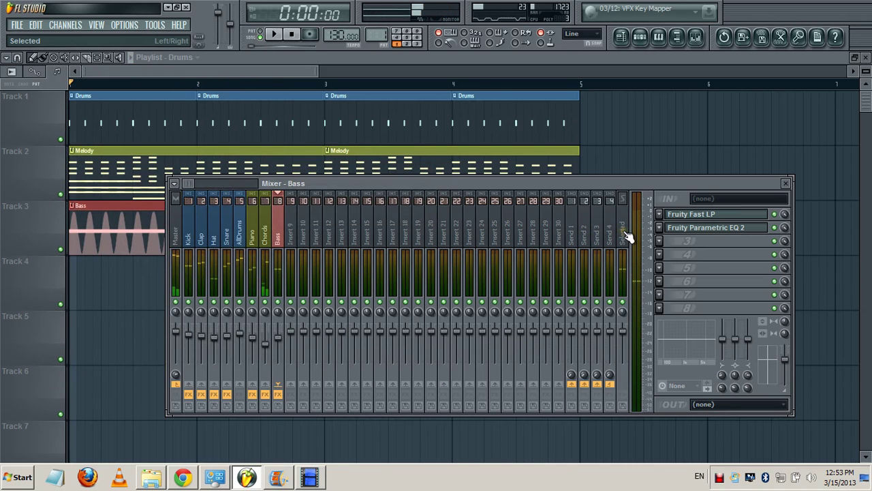
# Close the mixer to show the playlist, stop playback, and bring up the FILE menu
pyautogui.click(788, 184)
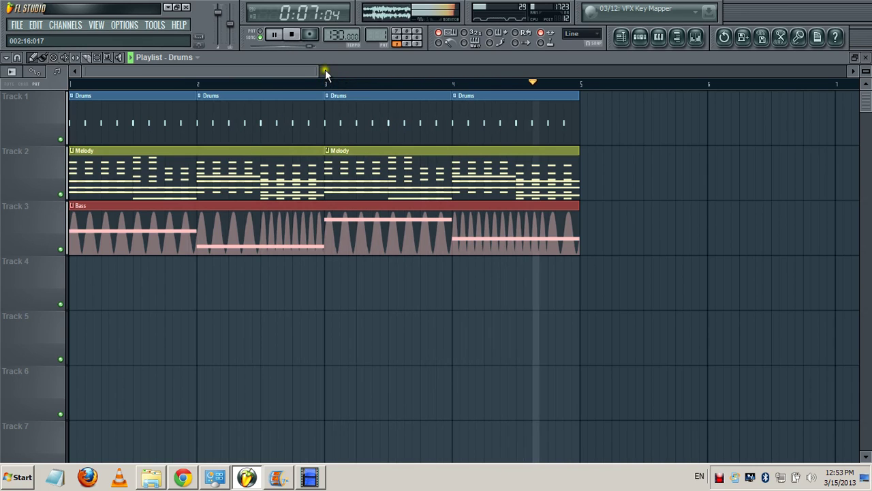
pyautogui.press('space')
pyautogui.click(16, 24)
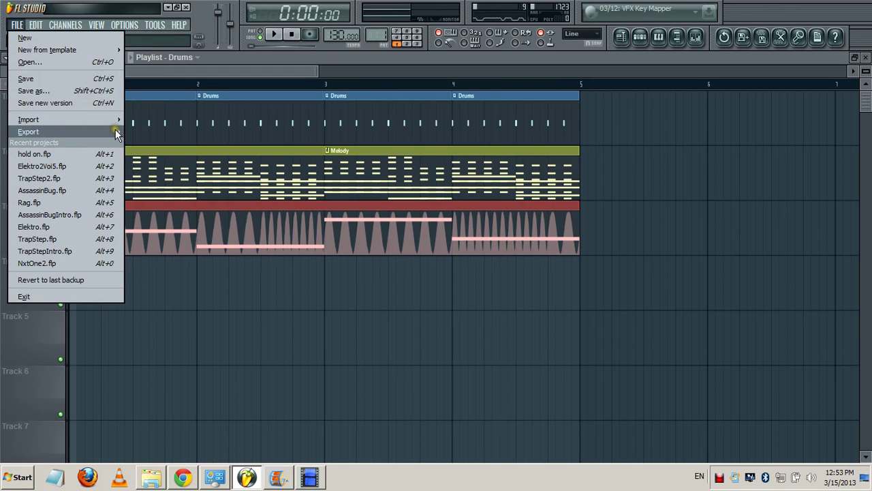
# Export the song as a WAV file named 'tutorial' on Local Disk (D:)
pyautogui.moveTo(113, 131)
pyautogui.click(179, 140)
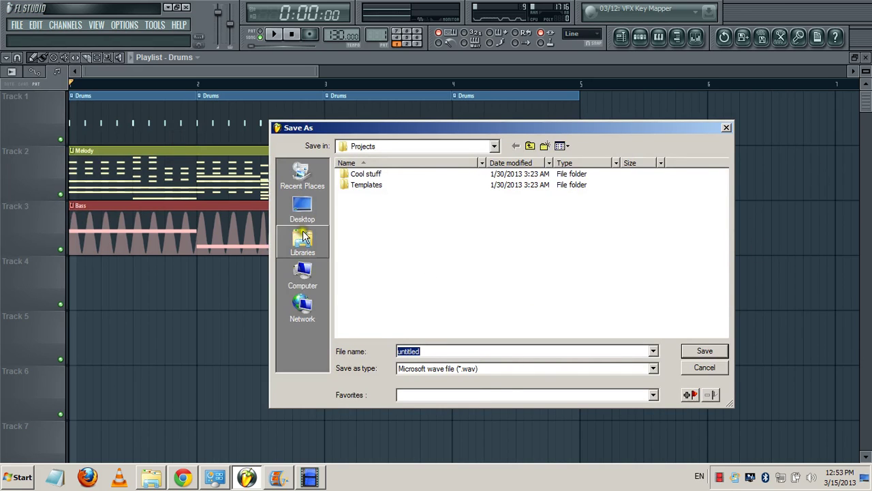
pyautogui.click(308, 276)
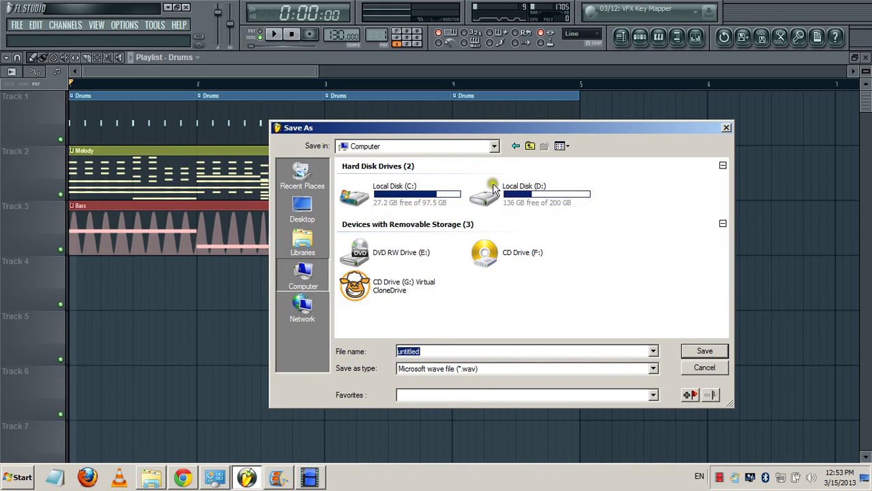
pyautogui.doubleClick(508, 188)
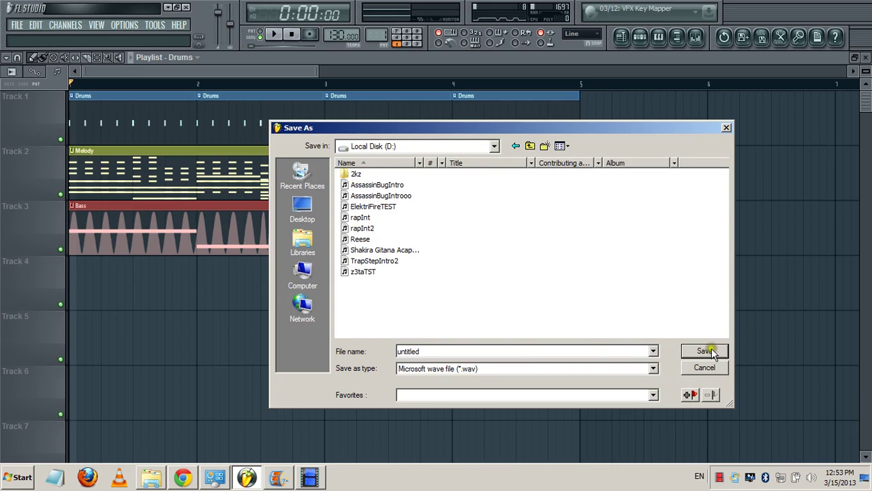
pyautogui.doubleClick(597, 352)
pyautogui.write('tutoria')
pyautogui.click(704, 351)
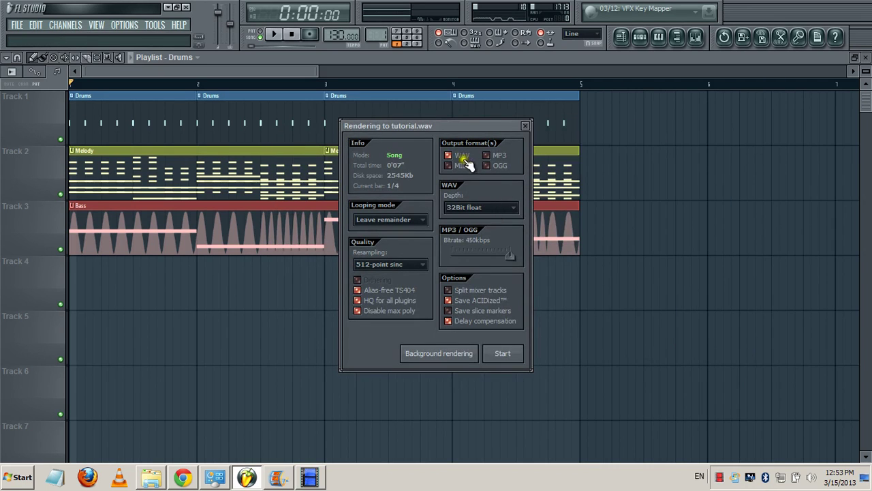
# Render tutorial.wav with WAV output at 32Bit float depth
pyautogui.click(388, 339)
pyautogui.click(512, 262)
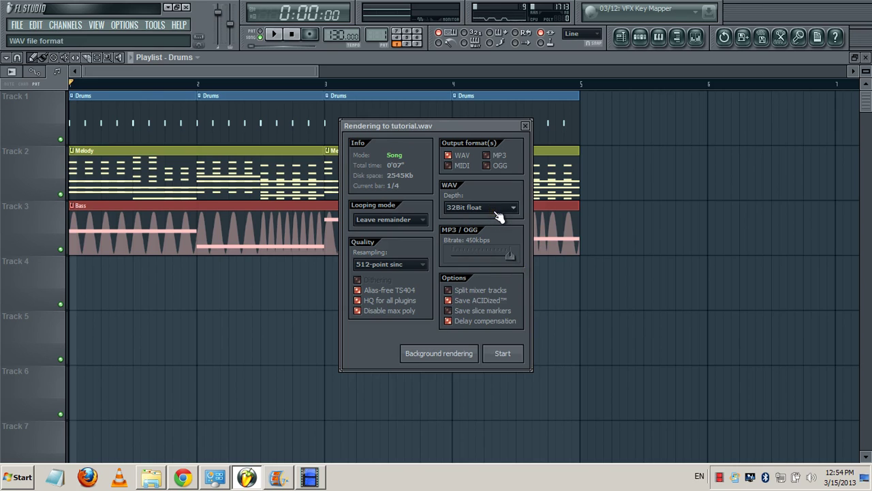
pyautogui.click(503, 353)
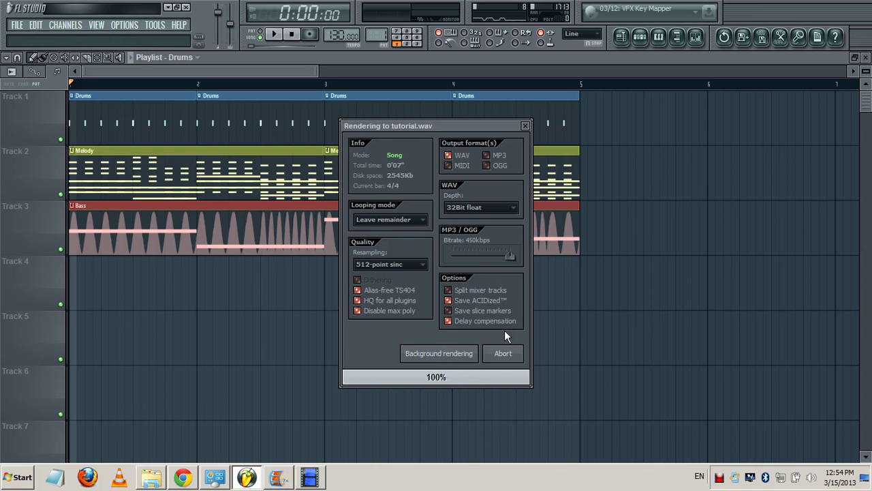
# Start a new project, agreeing to save changes to the current one
pyautogui.click(17, 25)
pyautogui.click(24, 38)
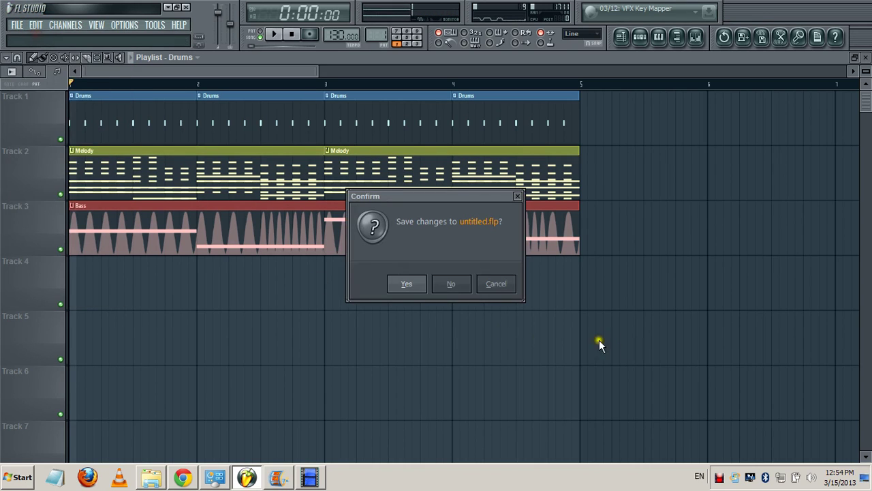
pyautogui.click(482, 289)
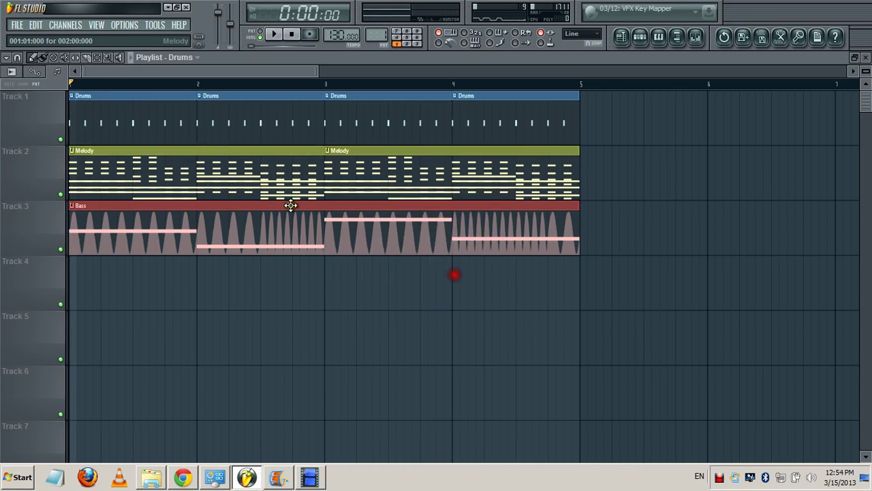
# Save the current project as tut.flp
pyautogui.click(17, 25)
pyautogui.click(39, 79)
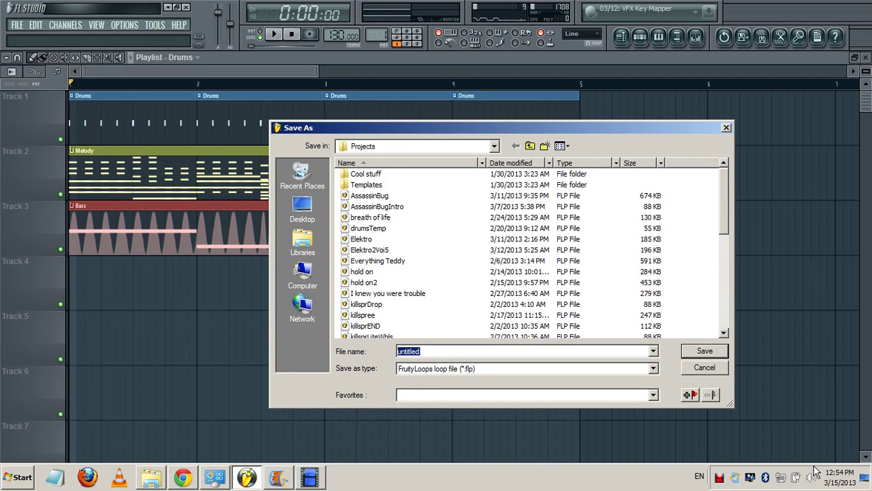
pyautogui.write('tut')
pyautogui.press('Return')
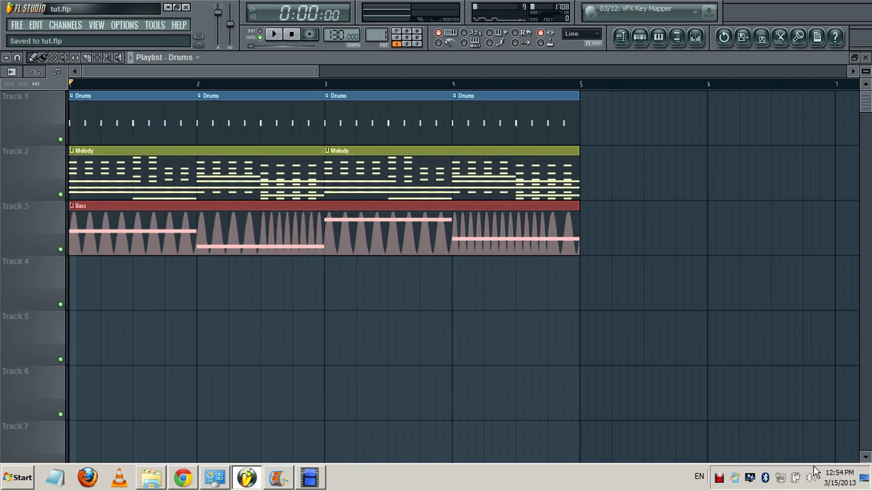
pyautogui.click(15, 26)
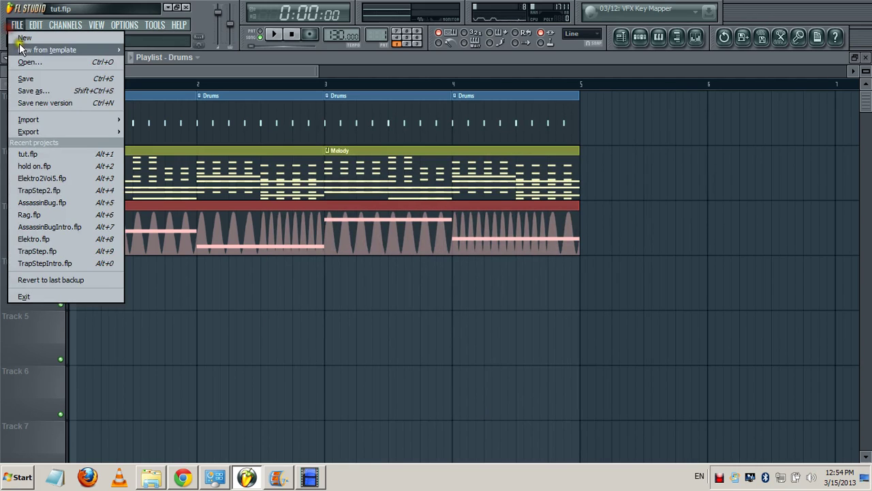
# Start a blank project and drag tutorial.wav from Local Disk (D:) onto Track 1
pyautogui.click(17, 40)
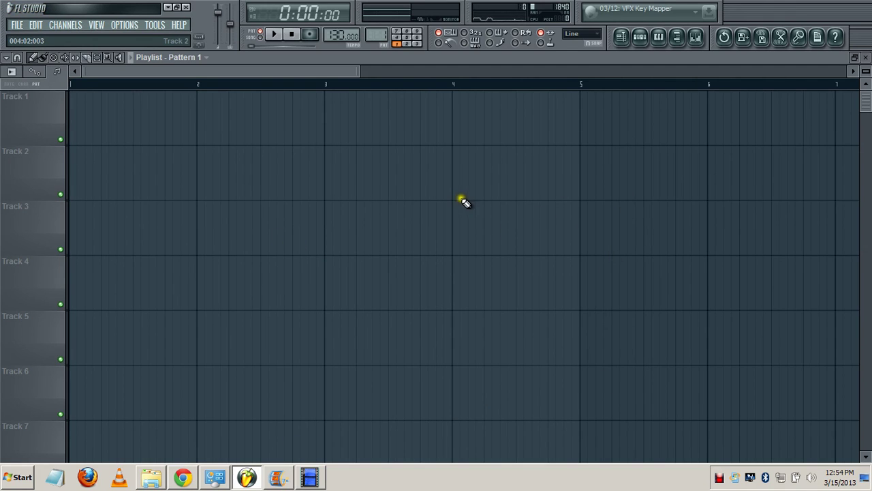
pyautogui.press('super+e')
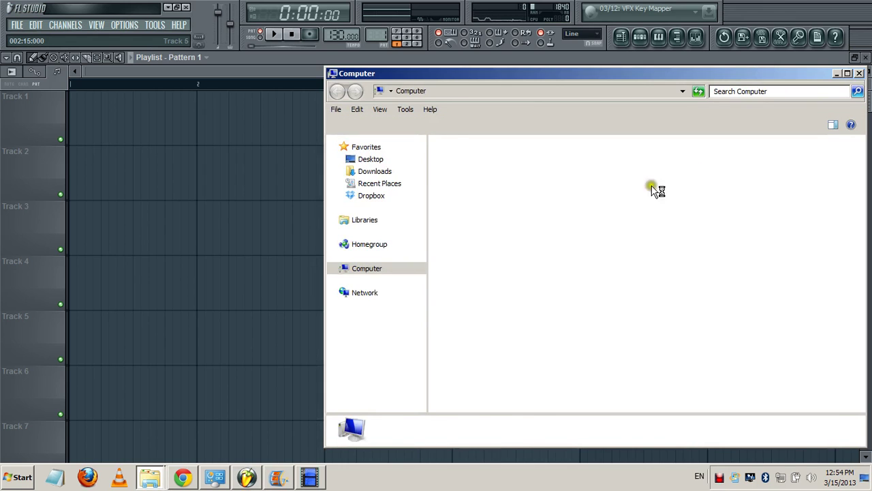
pyautogui.click(580, 203)
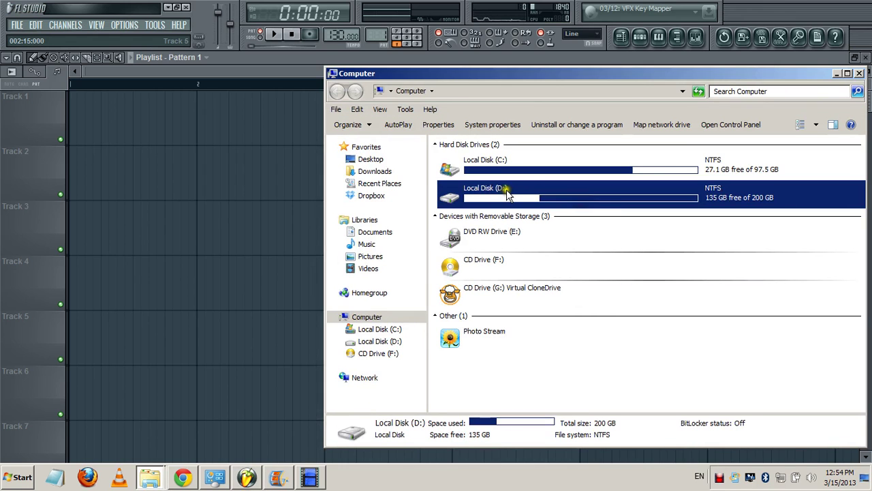
pyautogui.doubleClick(506, 195)
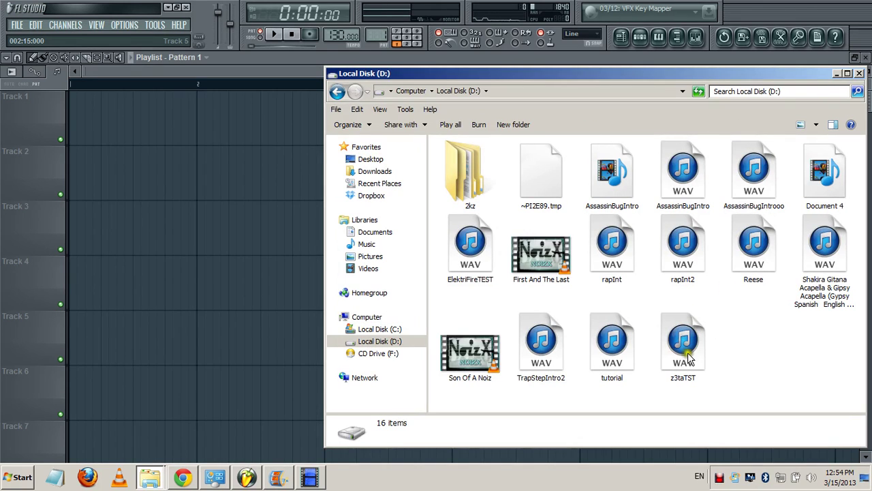
pyautogui.moveTo(617, 368); pyautogui.dragTo(73, 121)
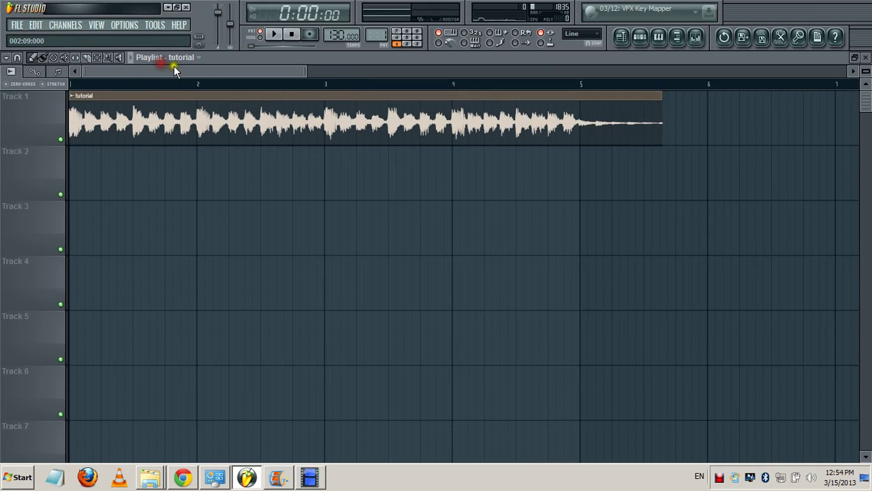
# Slice the tutorial clip at bar 5 and replace the remainder with a fresh tutorial clip starting at bar 5
pyautogui.moveTo(174, 65); pyautogui.dragTo(304, 87)
pyautogui.scroll(3, 213, 89)
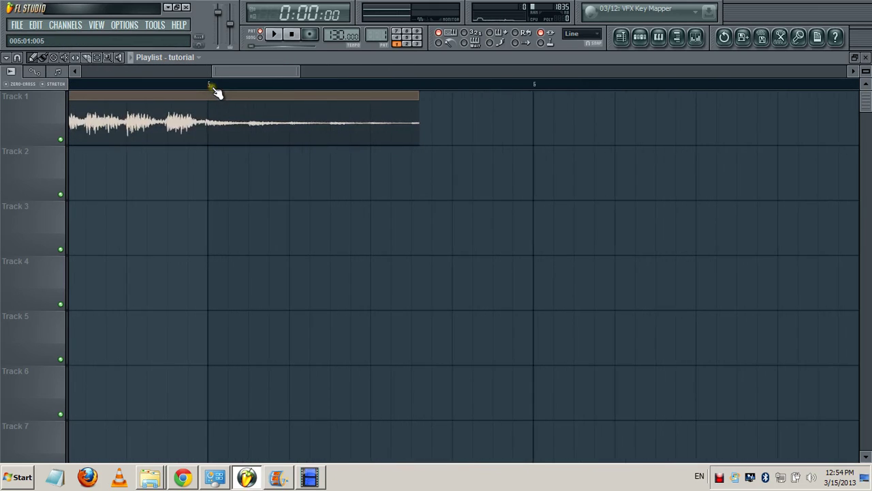
pyautogui.scroll(2, 212, 90)
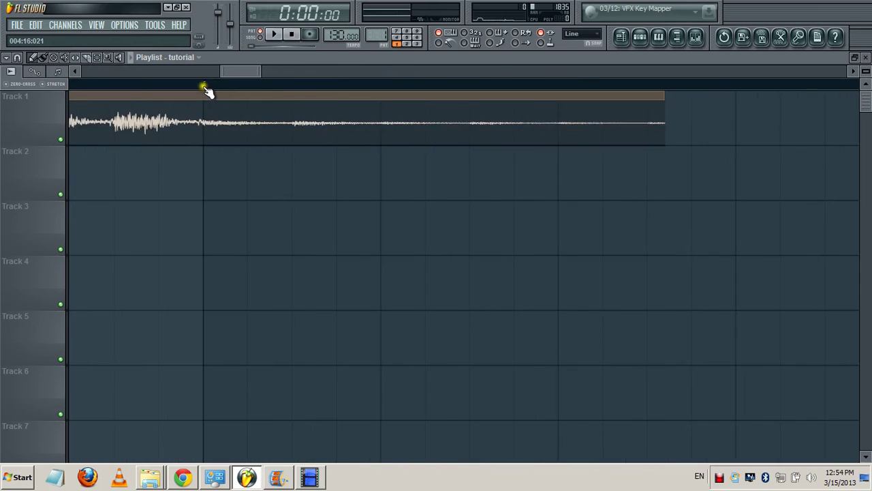
pyautogui.click(86, 57)
pyautogui.moveTo(203, 94); pyautogui.dragTo(209, 156)
pyautogui.click(33, 57)
pyautogui.rightClick(297, 127)
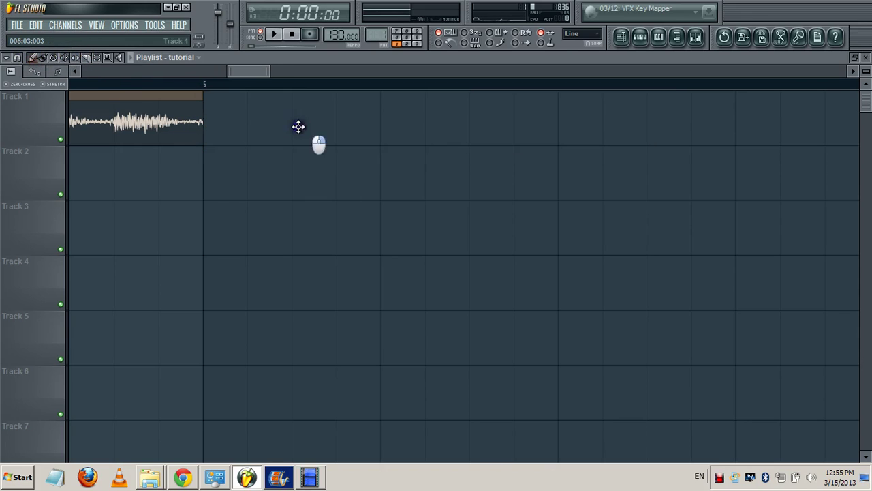
pyautogui.scroll(-6, 246, 81)
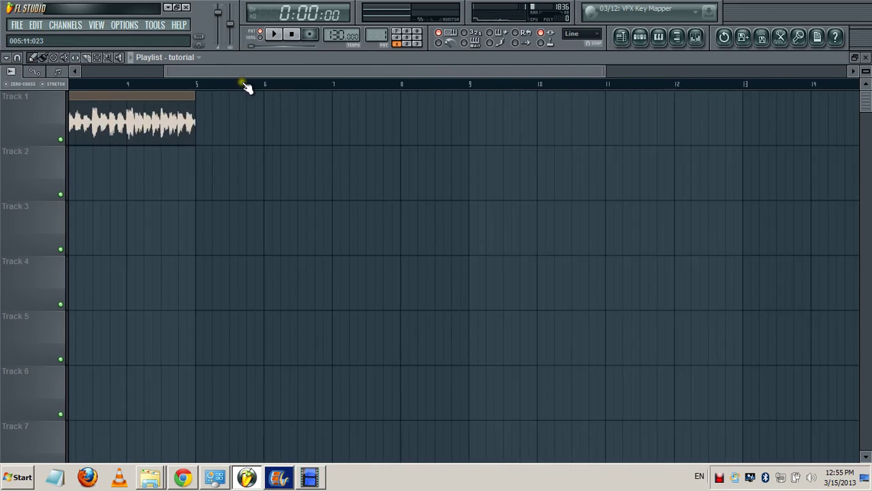
pyautogui.moveTo(235, 123); pyautogui.dragTo(308, 127)
# Duplicate both Track 1 clips so the copy starts at bar 9, then play the result back
pyautogui.hotkey('ctrl', 'a')
pyautogui.moveTo(136, 127); pyautogui.dragTo(464, 136)
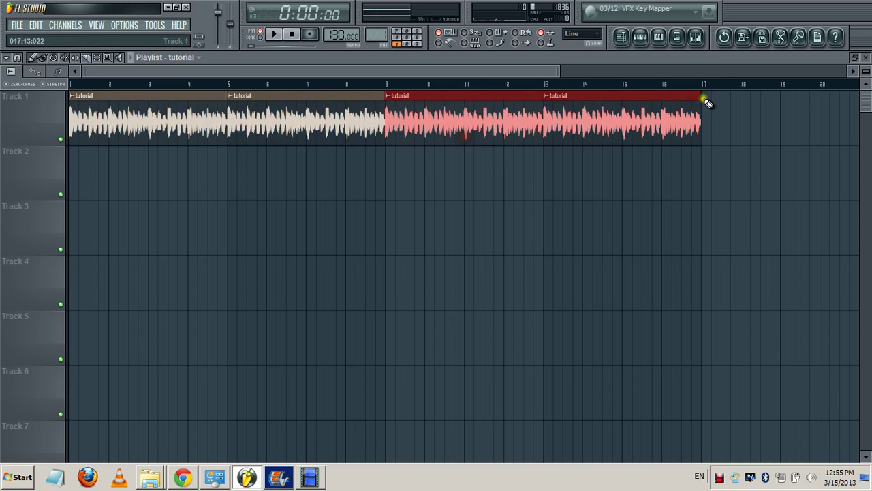
pyautogui.scroll(5, 57, 382)
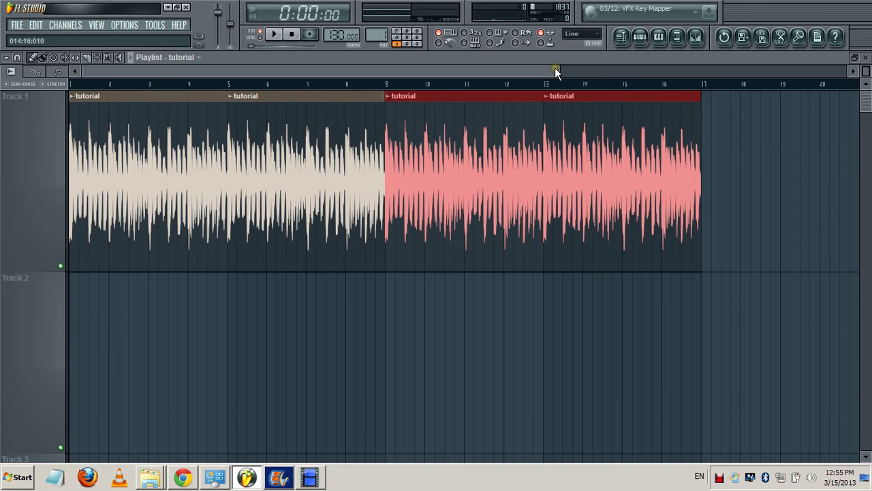
pyautogui.scroll(4, 555, 68)
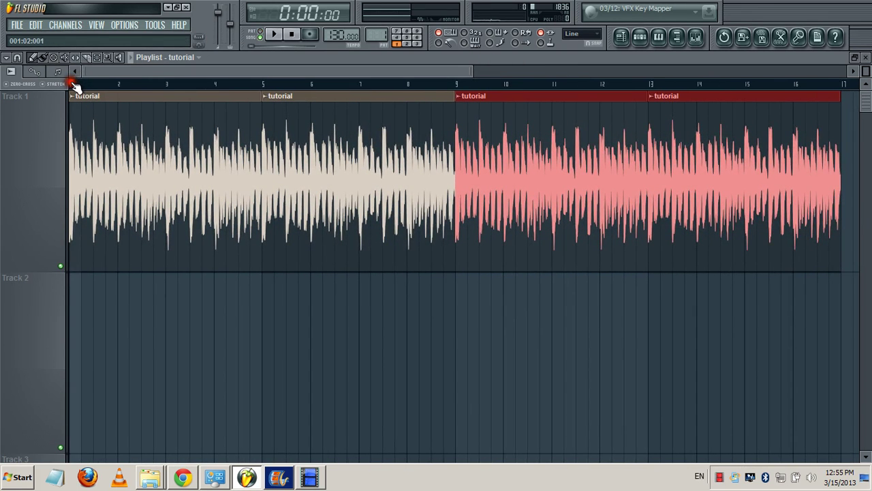
pyautogui.press('space')
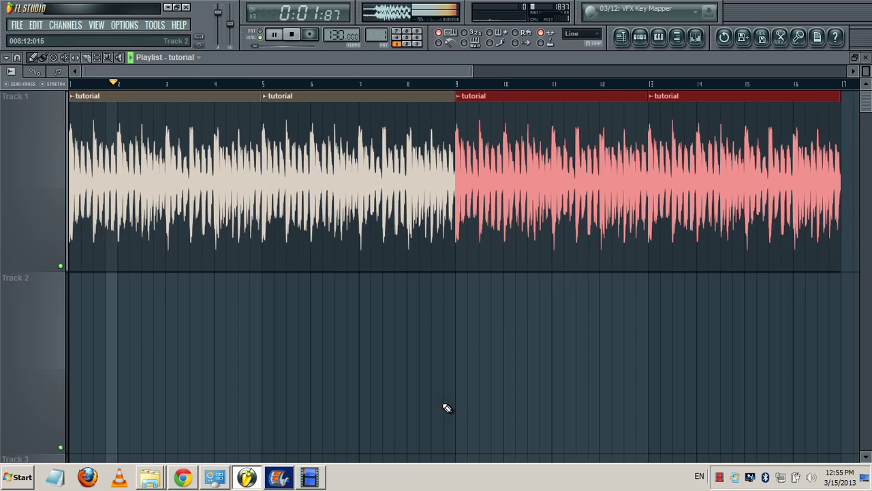
pyautogui.press('space')
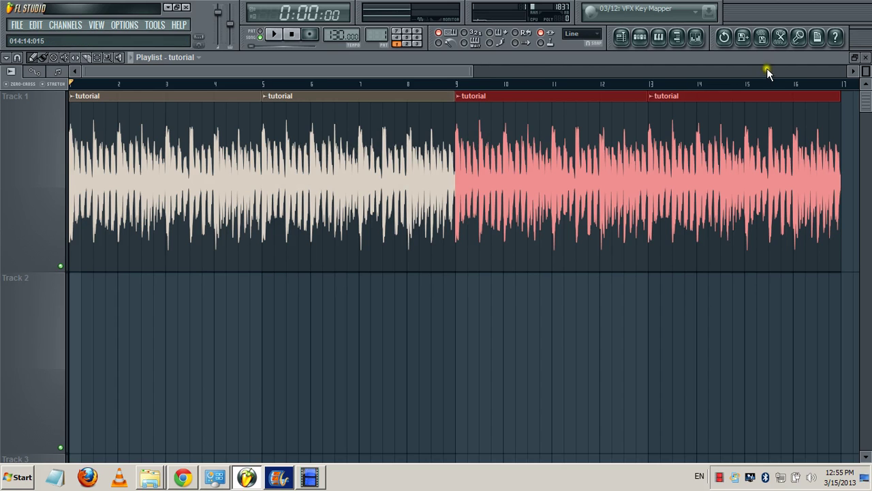
# Load Maximus into the master channel's first effect slot and apply its Default preset
pyautogui.click(698, 41)
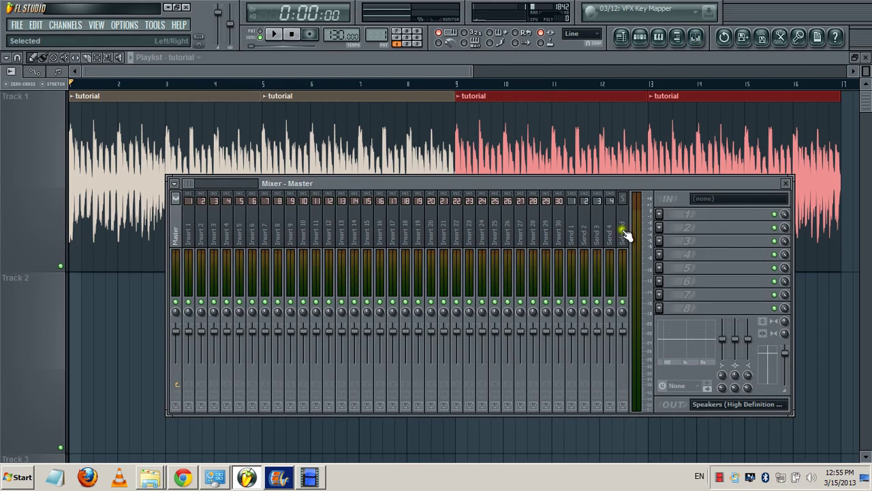
pyautogui.click(661, 215)
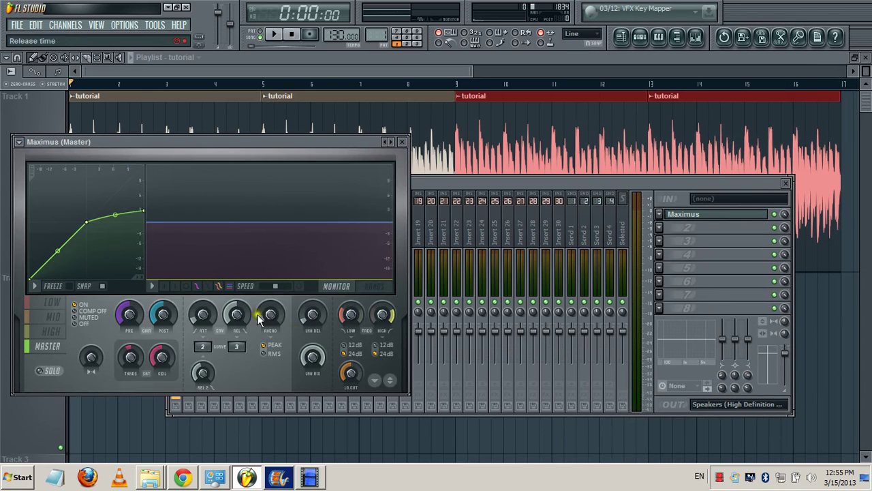
pyautogui.click(14, 141)
pyautogui.moveTo(69, 177)
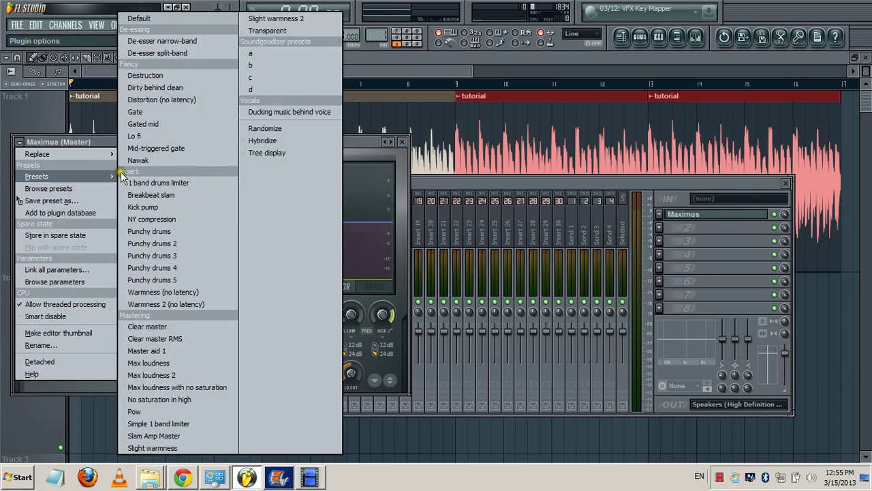
pyautogui.click(155, 19)
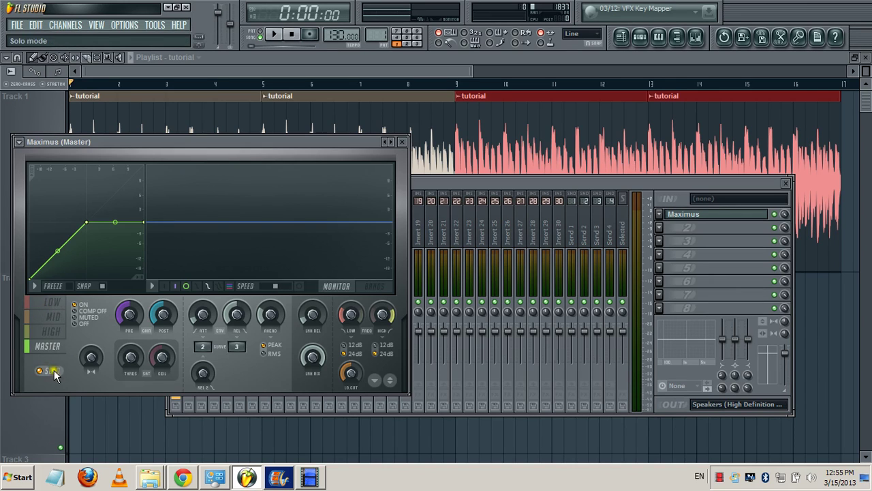
# Select the Maximus LOW band and audition the song with it
pyautogui.click(53, 308)
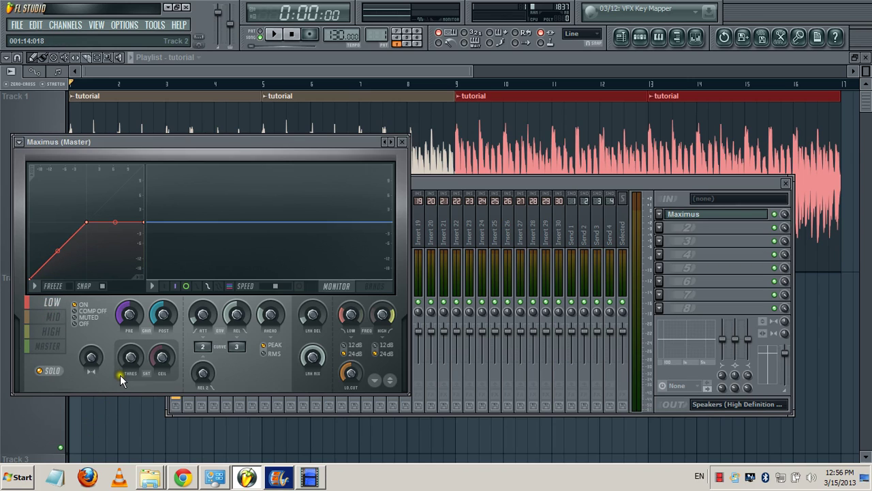
pyautogui.press('space')
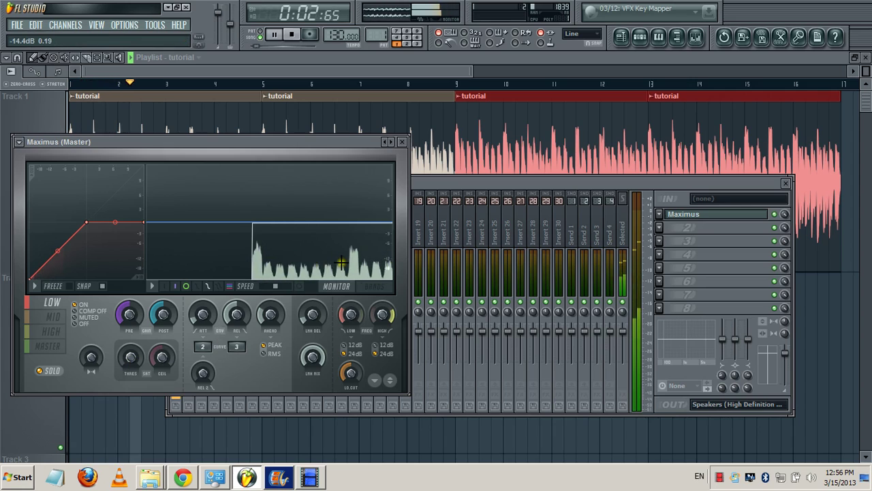
pyautogui.press('space')
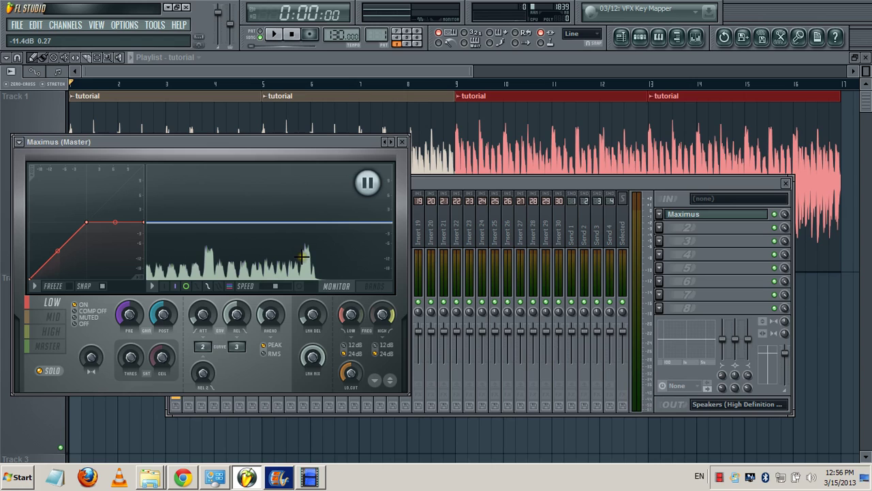
pyautogui.press('space')
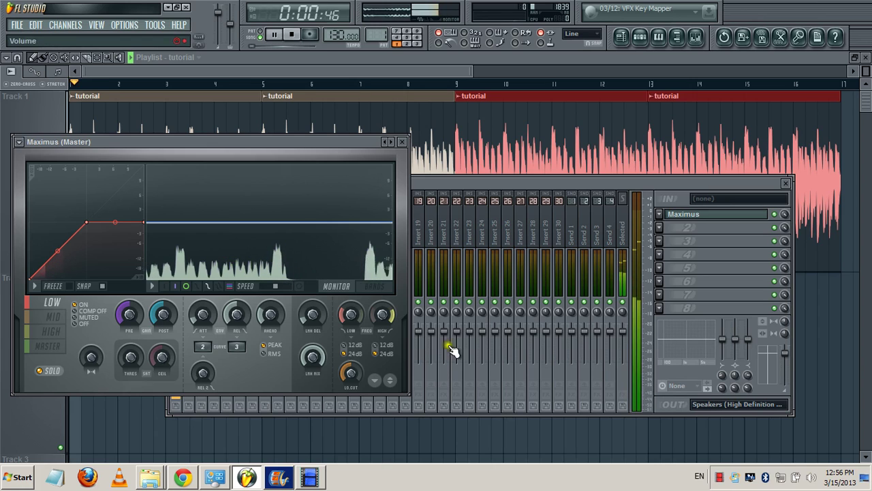
pyautogui.press('space')
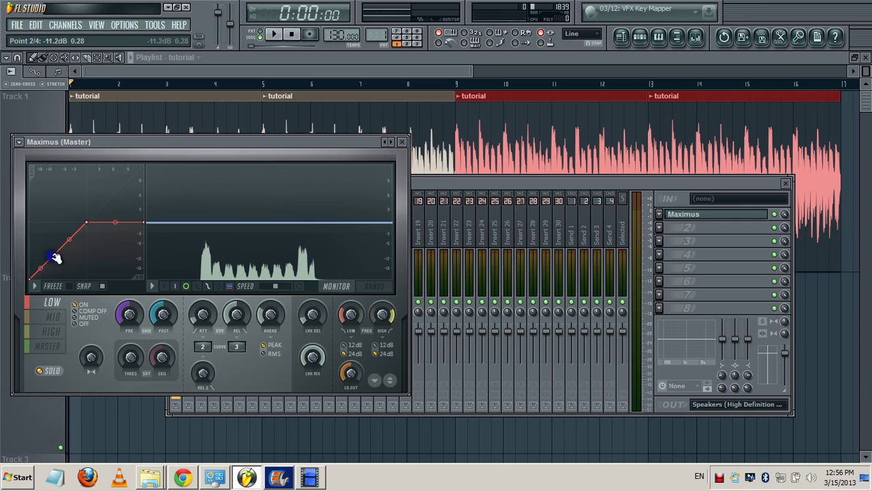
# Lower the low band's third curve point and set its release to 19.85 ms during playback
pyautogui.press('space')
pyautogui.moveTo(89, 224); pyautogui.dragTo(98, 247)
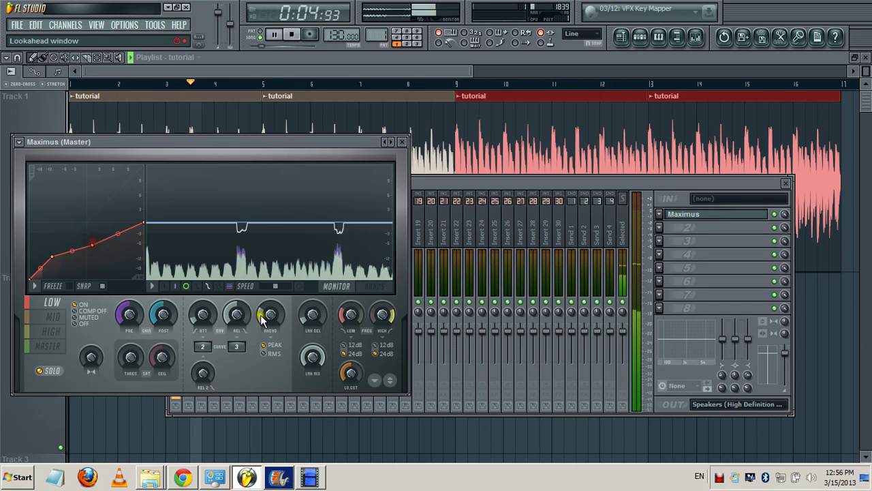
pyautogui.moveTo(239, 313); pyautogui.dragTo(240, 379)
pyautogui.click(338, 259)
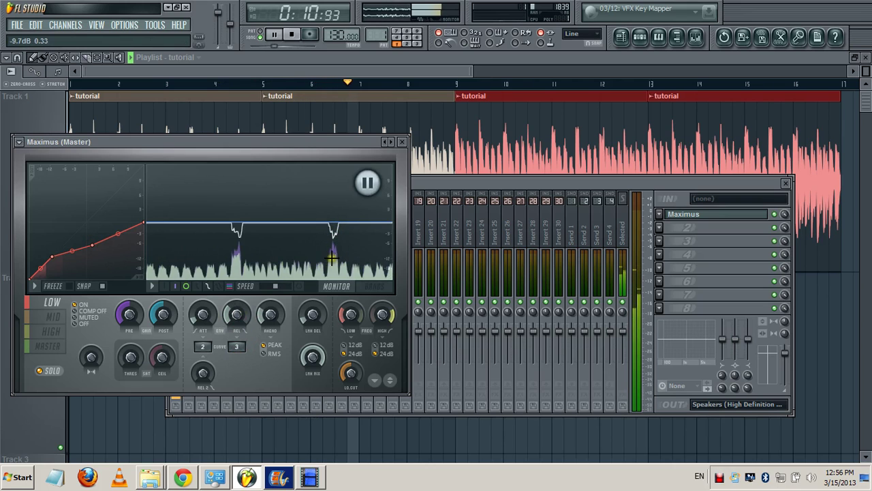
pyautogui.click(279, 274)
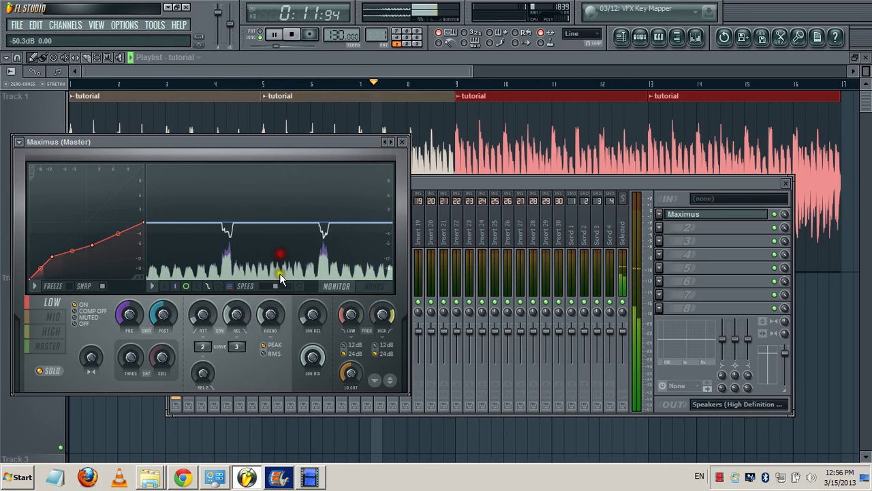
pyautogui.click(237, 321)
pyautogui.press('space')
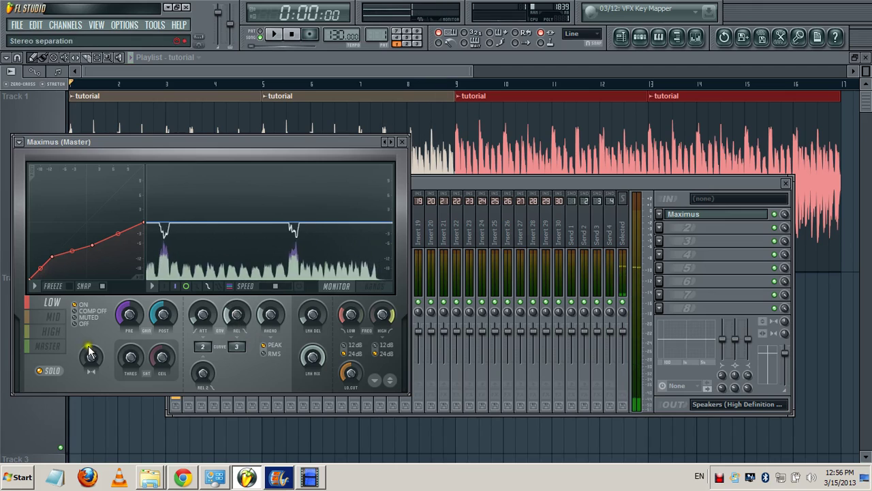
# On the MID band, add a curve point, lower point 3, and set timing to about 31.86 ms
pyautogui.click(52, 318)
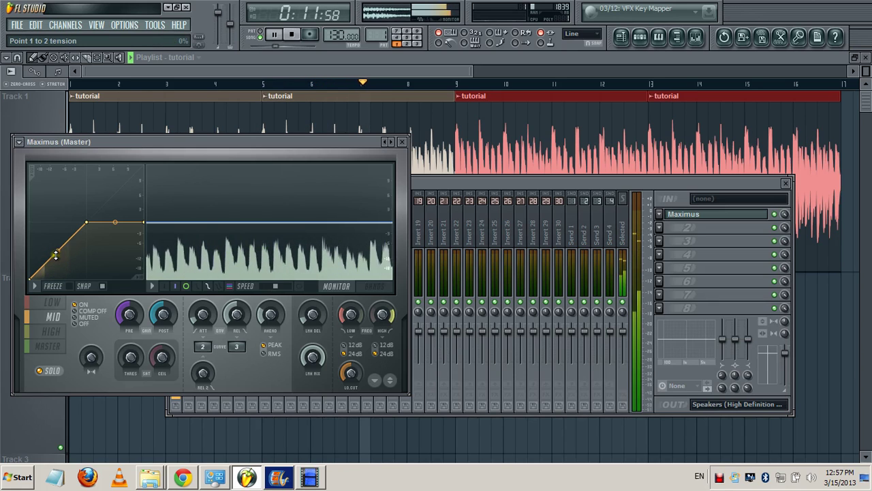
pyautogui.rightClick(57, 256)
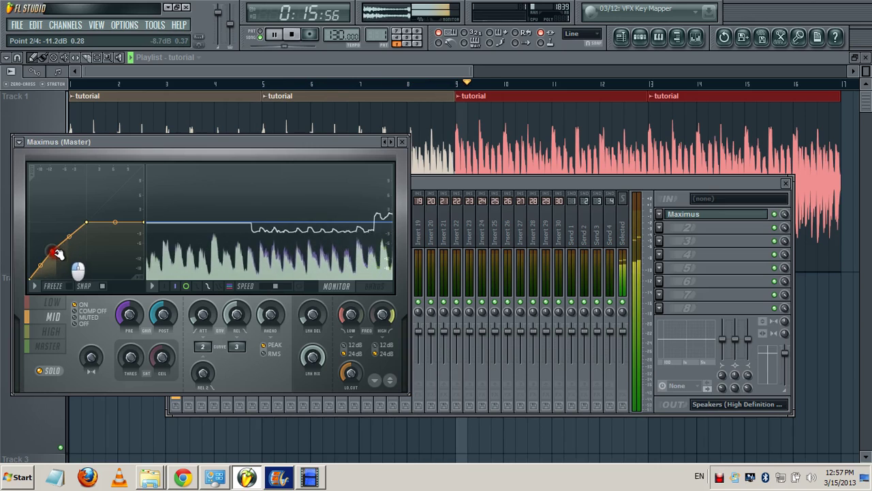
pyautogui.moveTo(87, 223); pyautogui.dragTo(87, 240)
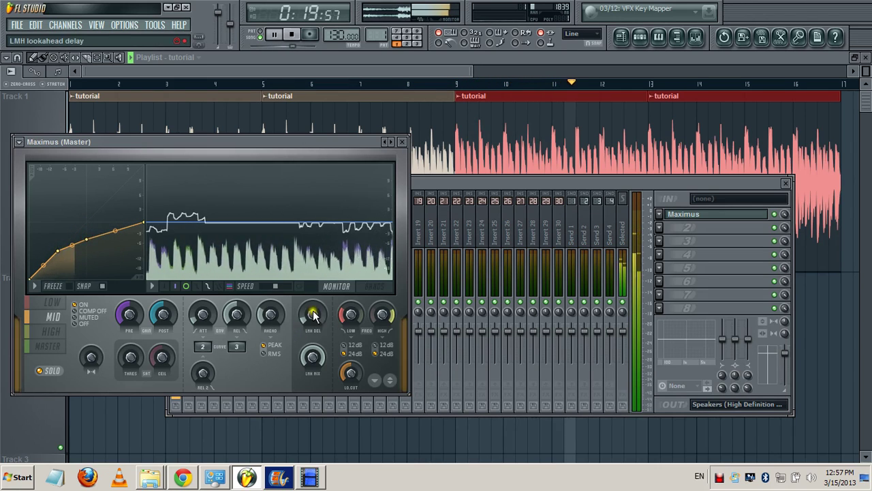
pyautogui.moveTo(230, 317); pyautogui.dragTo(239, 386)
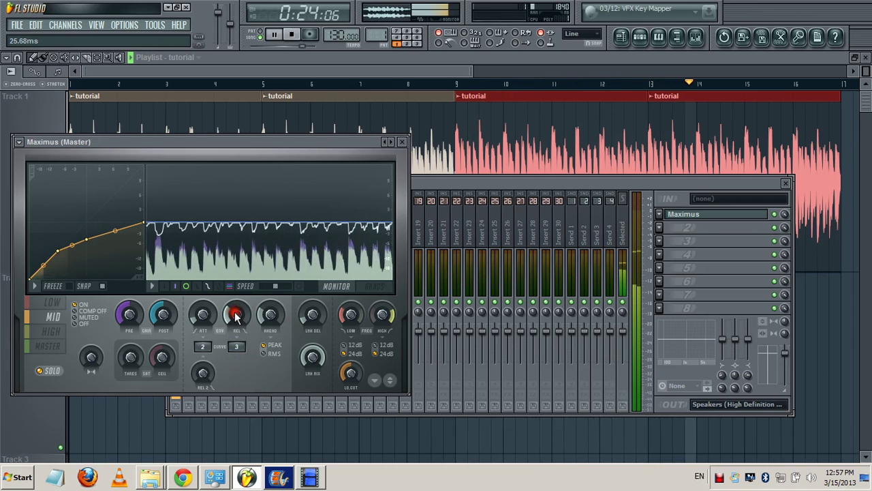
# Lower the HIGH band's curve points 3 and 4, set release to 33.31 ms, then select MASTER
pyautogui.click(52, 332)
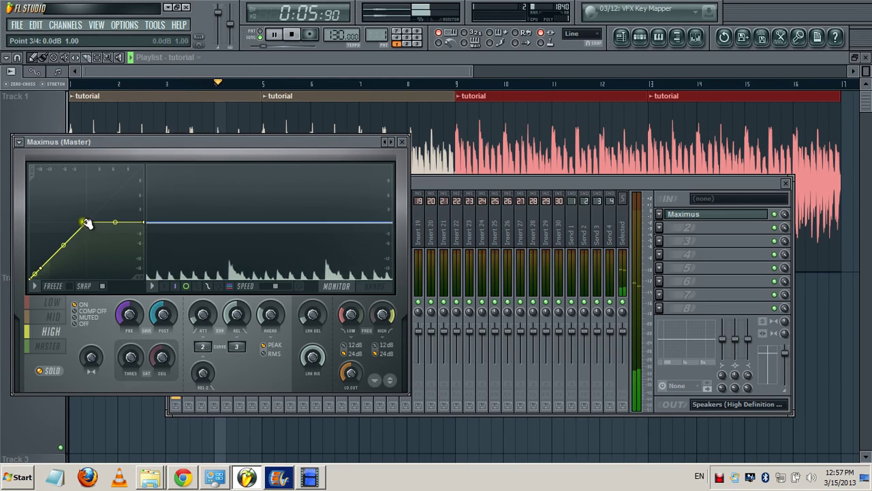
pyautogui.moveTo(86, 222); pyautogui.dragTo(95, 243)
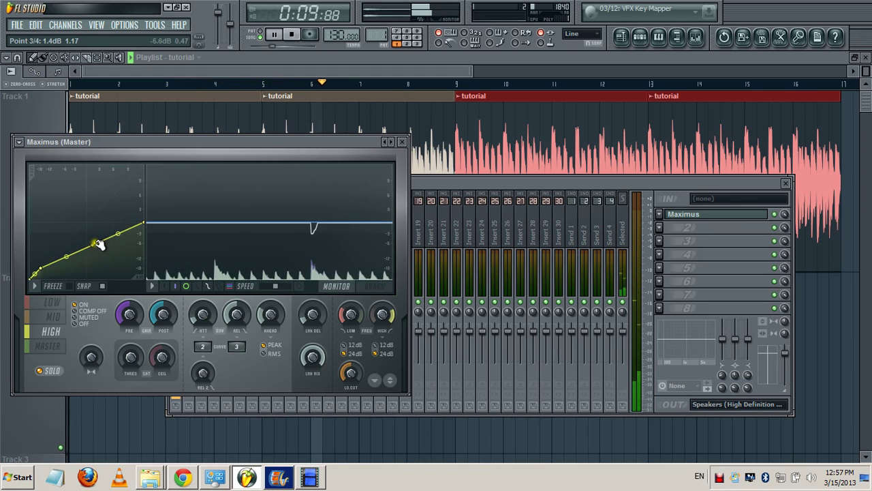
pyautogui.moveTo(94, 245); pyautogui.dragTo(97, 256)
pyautogui.moveTo(237, 314); pyautogui.dragTo(246, 370)
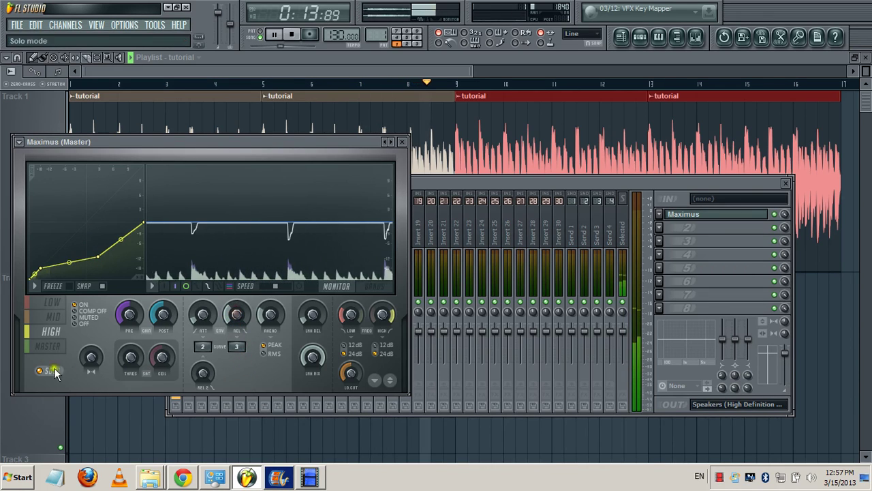
pyautogui.click(48, 347)
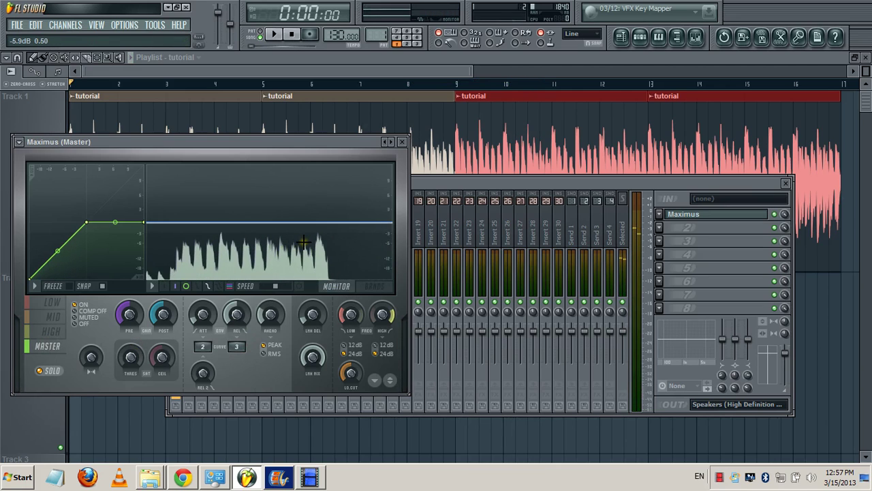
# Add a MASTER band curve point, flatten its slope, set release to 36.00 ms, and close Maximus
pyautogui.press('space')
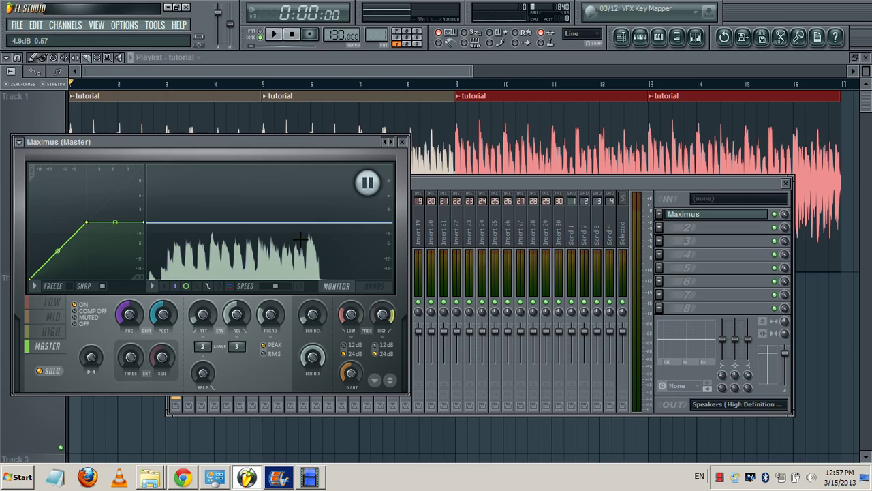
pyautogui.press('space')
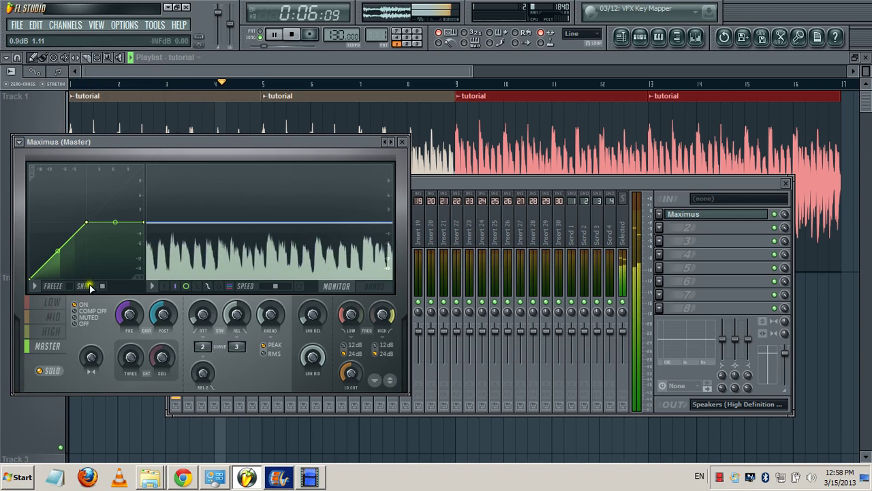
pyautogui.rightClick(68, 239)
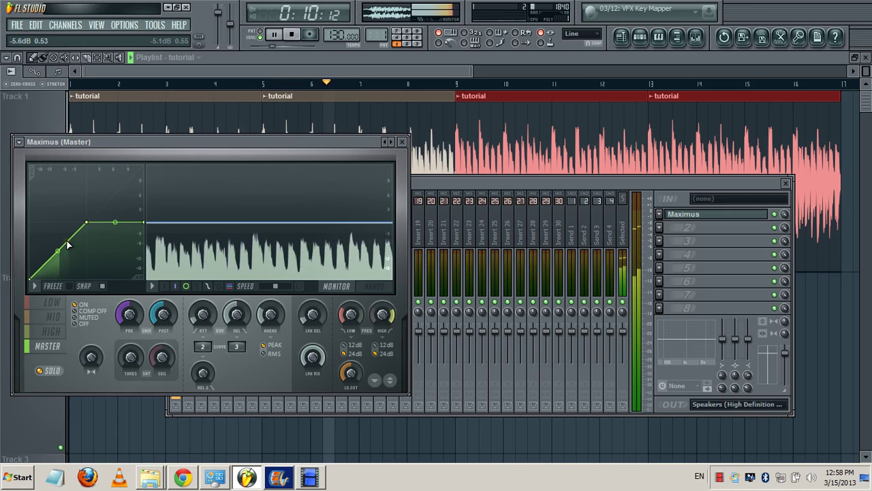
pyautogui.moveTo(87, 225); pyautogui.dragTo(92, 233)
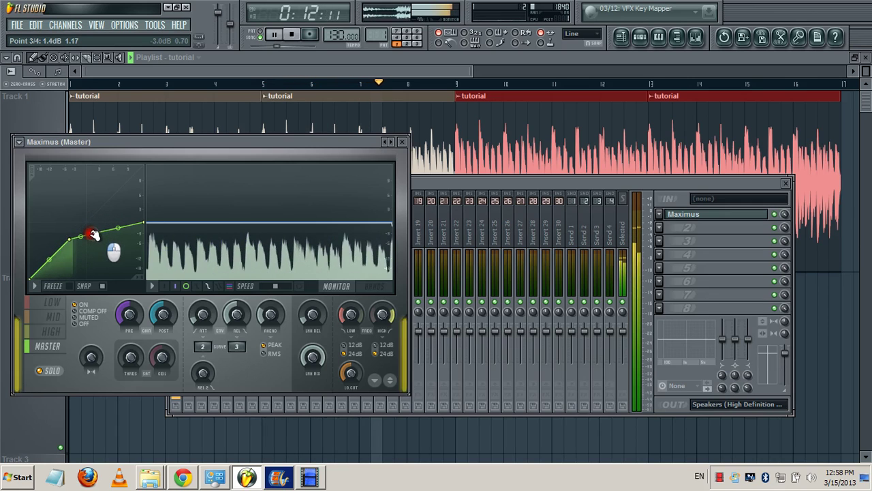
pyautogui.moveTo(237, 315); pyautogui.dragTo(236, 366)
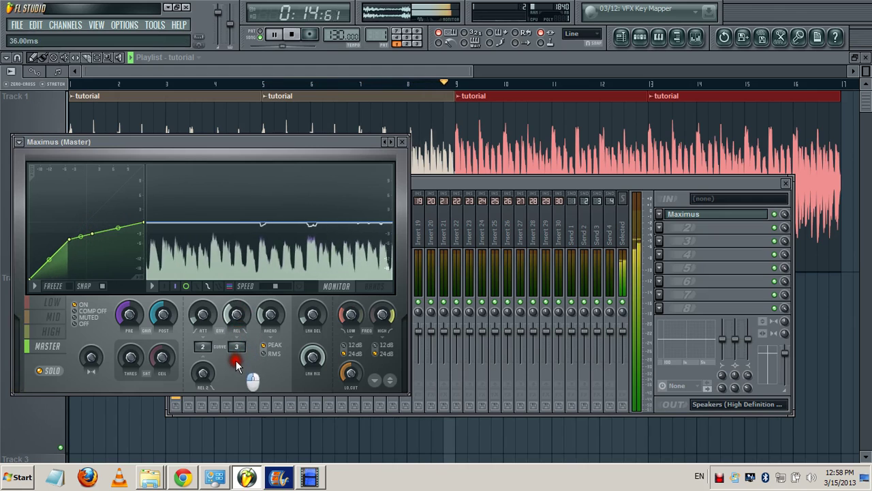
pyautogui.click(402, 142)
# Load TLs_Maximizer into the master channel's second effect slot
pyautogui.press('space')
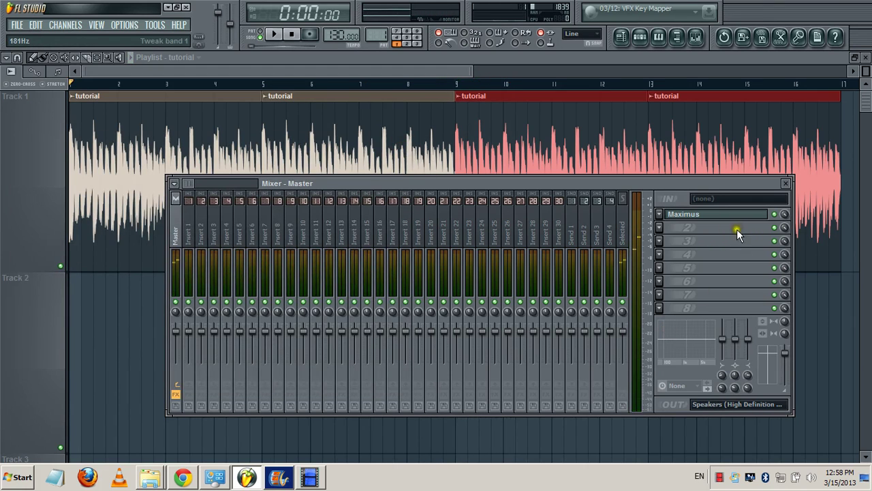
pyautogui.click(660, 228)
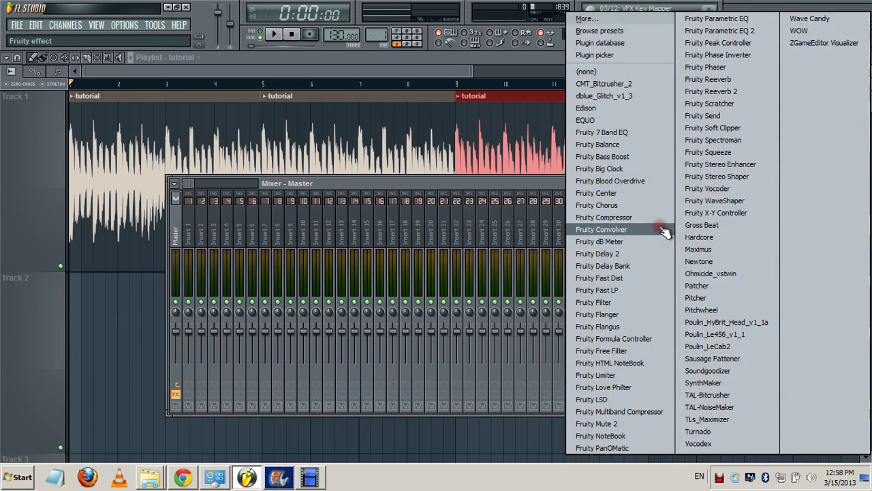
pyautogui.click(718, 421)
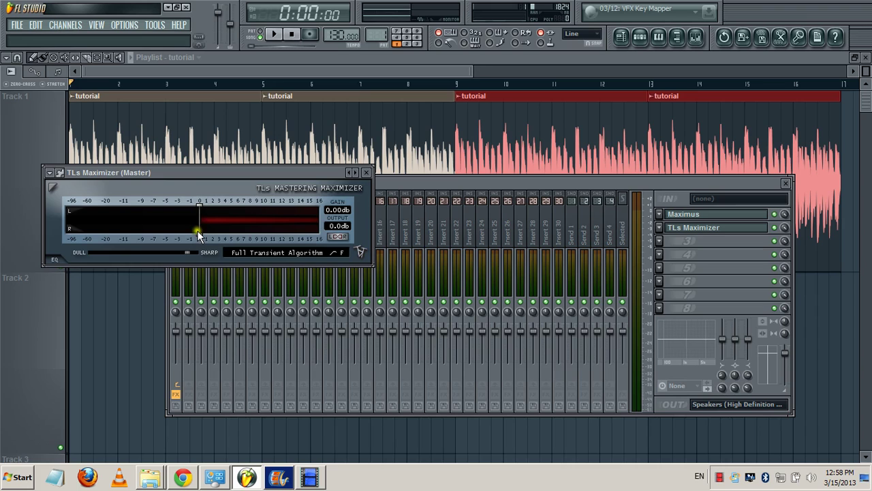
# Raise the TLs Maximizer gain to 7.95 dB, auditioning the louder master in playback
pyautogui.press('space')
pyautogui.moveTo(198, 230); pyautogui.dragTo(249, 228)
pyautogui.press('space')
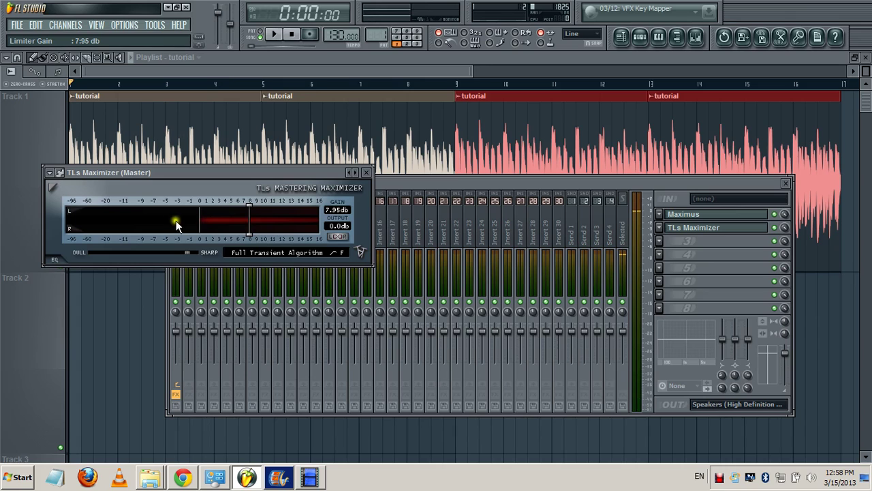
pyautogui.press('space')
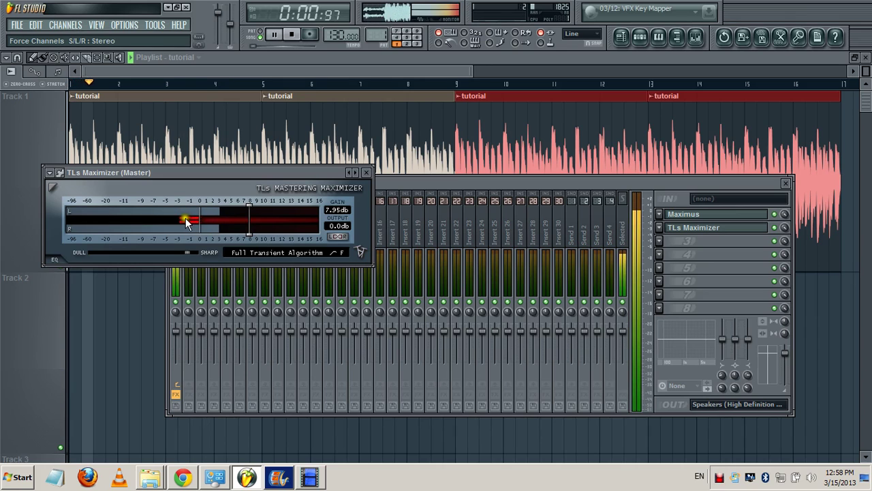
pyautogui.press('space')
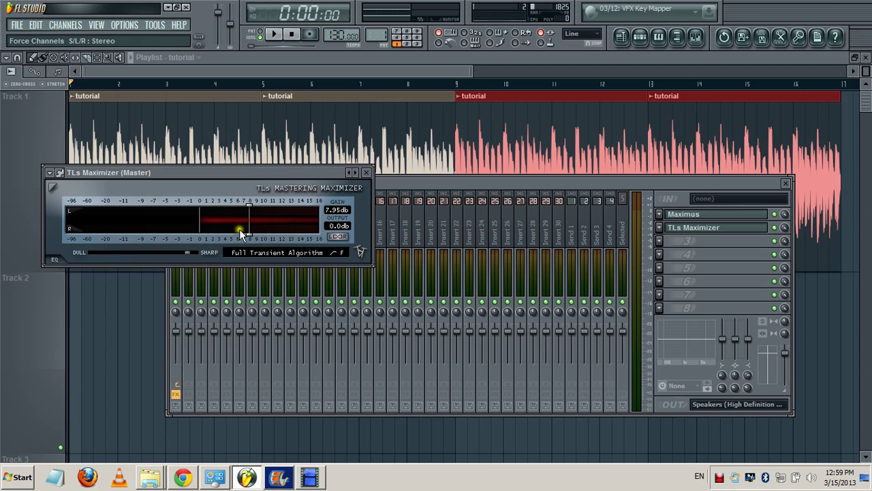
pyautogui.press('space')
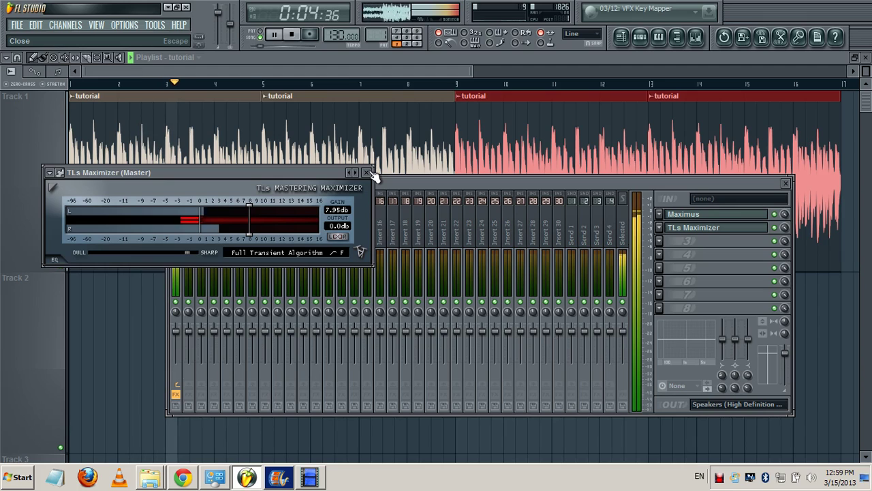
pyautogui.press('space')
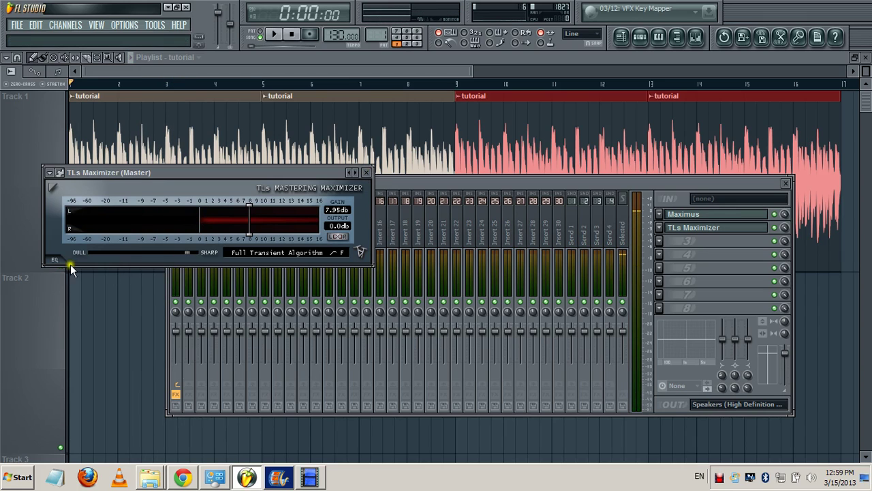
# In the maximizer's EQ, boost MID to 12.0% and HI to 11.3% while listening
pyautogui.click(56, 260)
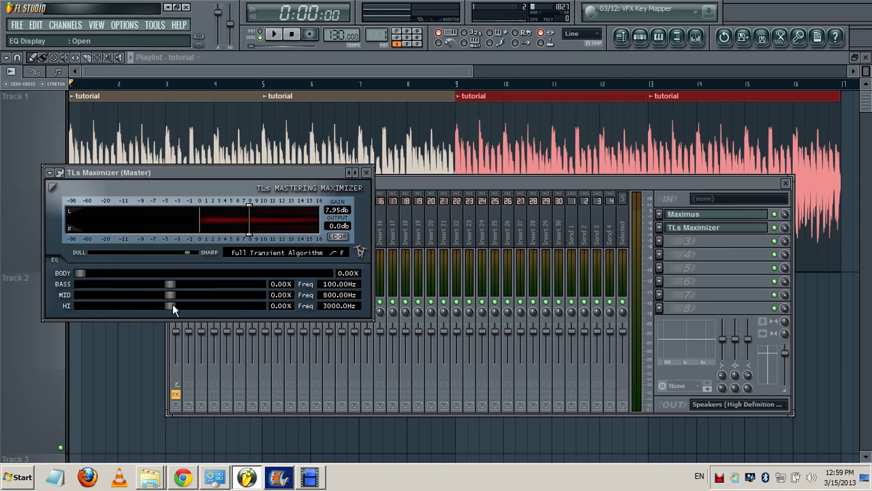
pyautogui.press('space')
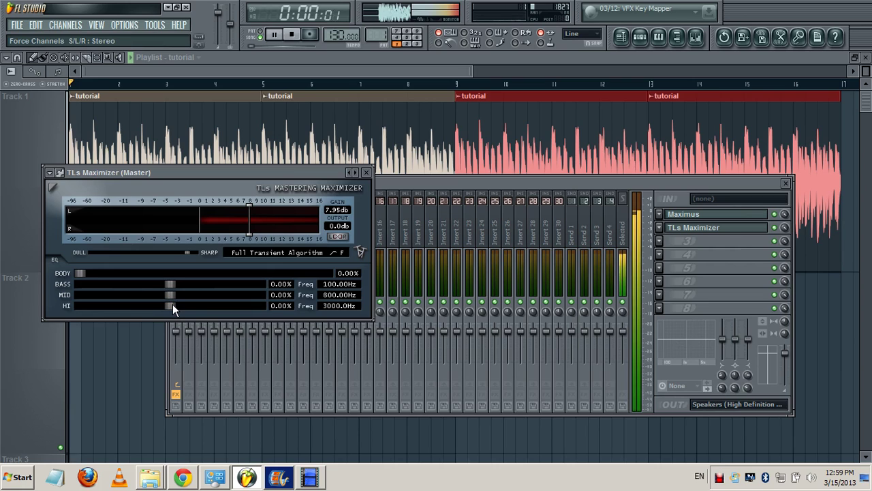
pyautogui.moveTo(173, 304); pyautogui.dragTo(183, 298)
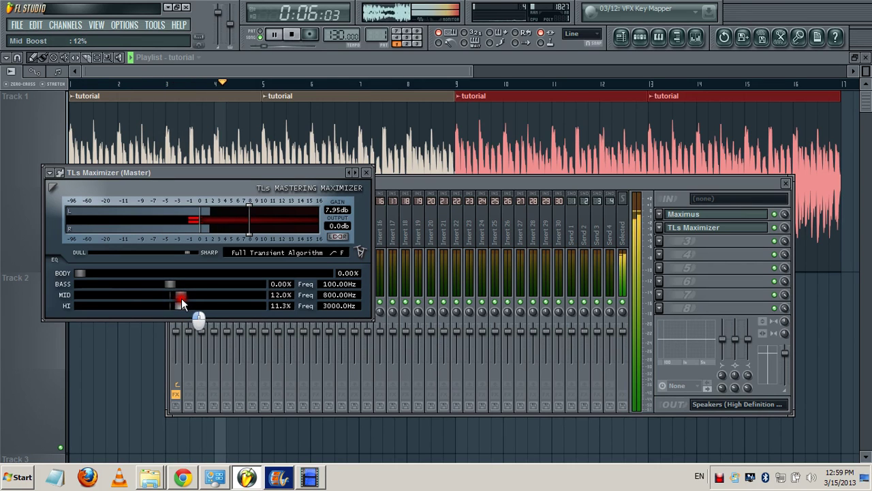
pyautogui.press('space')
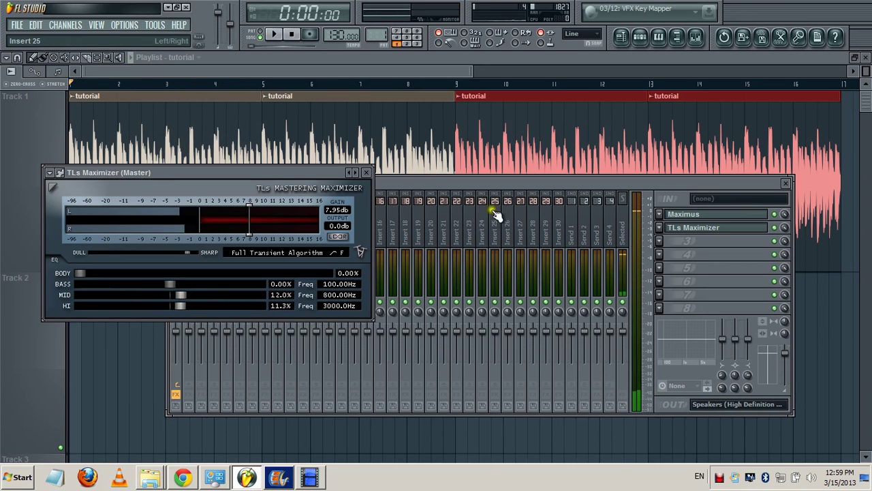
# Close TLs Maximizer and load Fruity Limiter into the master's third effect slot
pyautogui.click(365, 173)
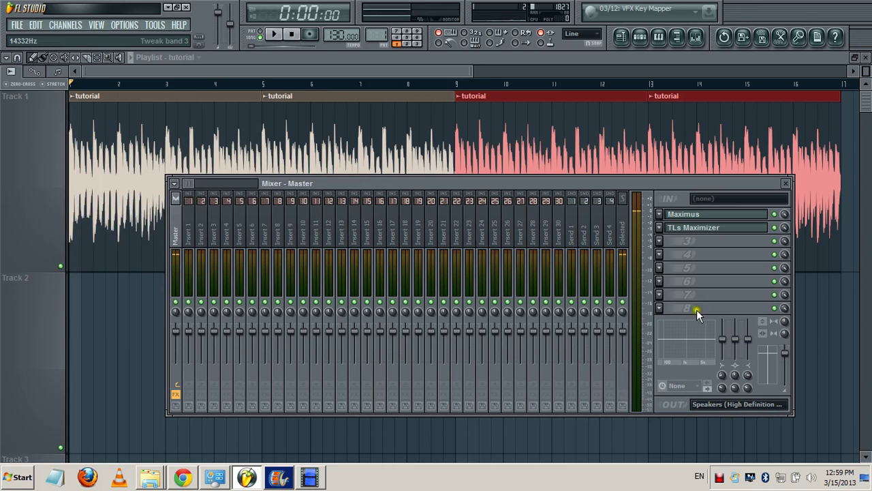
pyautogui.click(661, 246)
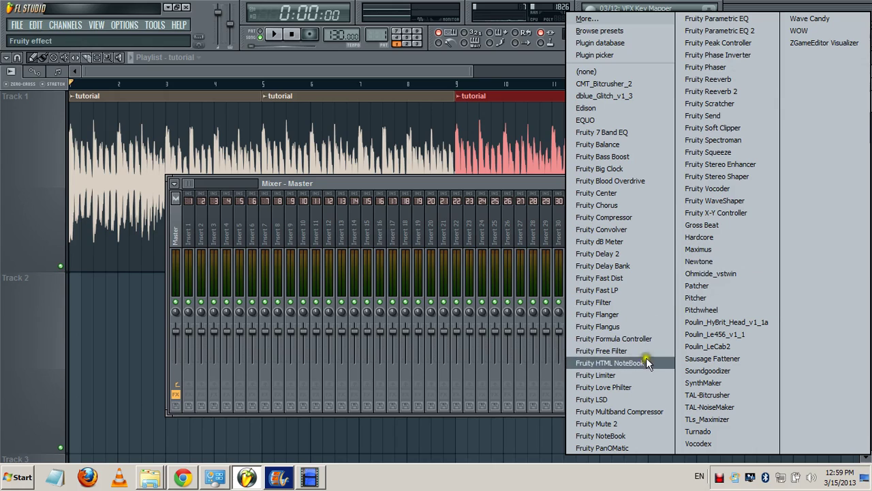
pyautogui.click(620, 376)
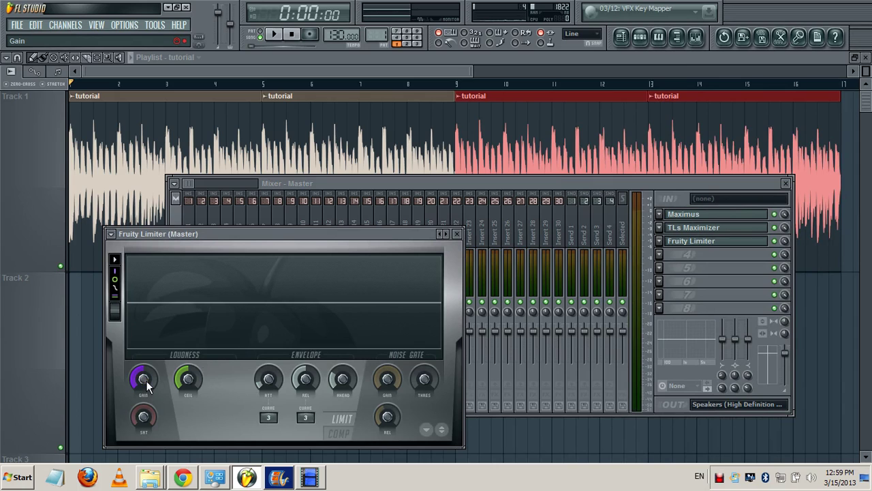
# Raise the Fruity Limiter GAIN knob, auditioning the result in playback
pyautogui.moveTo(146, 380); pyautogui.dragTo(143, 370)
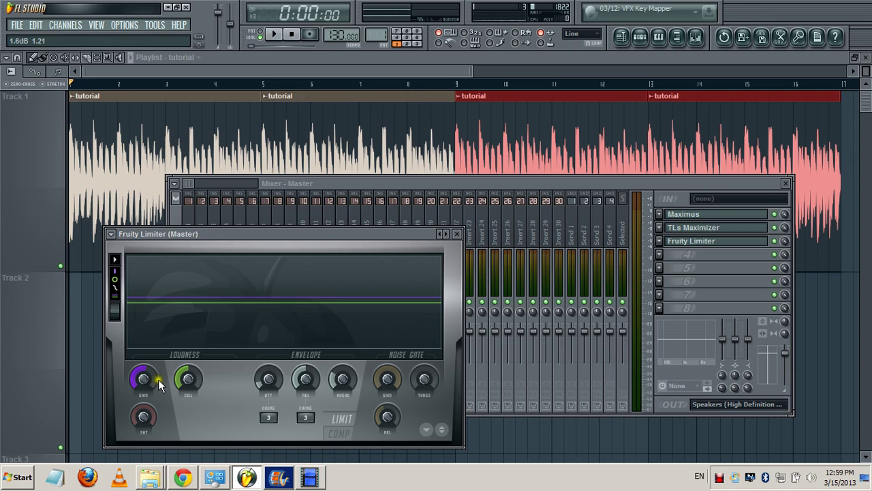
pyautogui.press('space')
pyautogui.moveTo(145, 380); pyautogui.dragTo(146, 380)
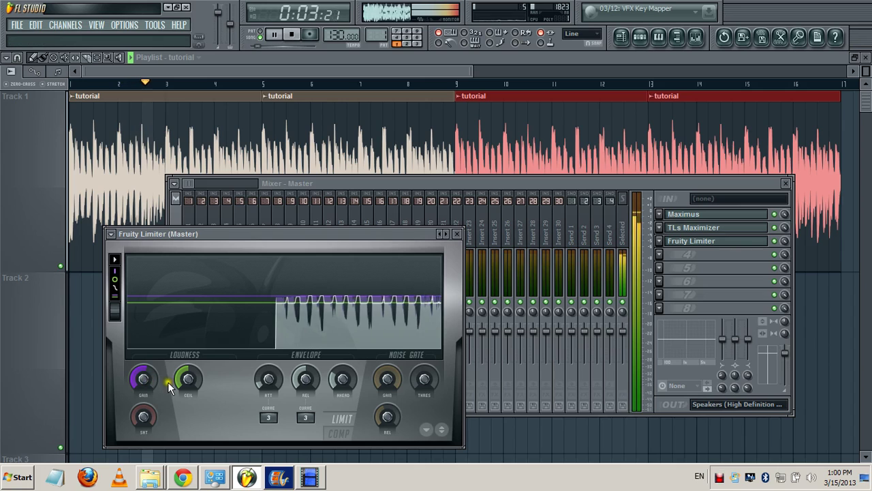
pyautogui.press('space')
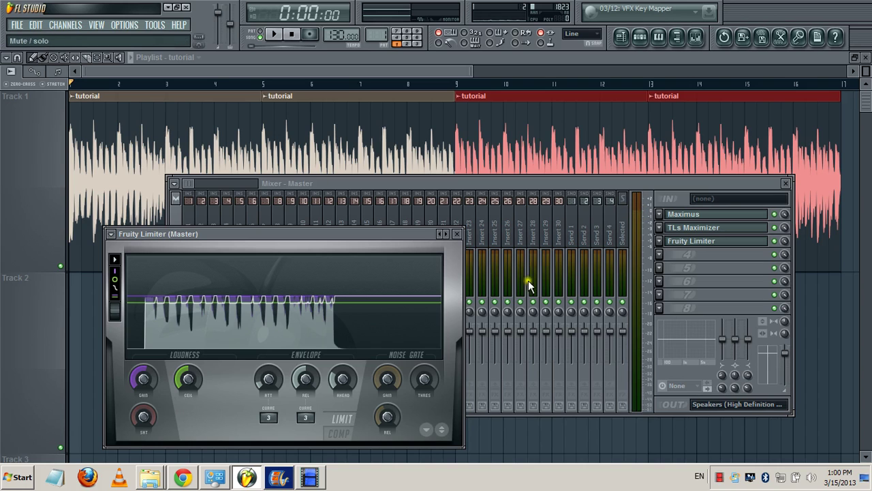
# Raise the limiter's CEIL knob, play the mastered song, and close the limiter window
pyautogui.press('space')
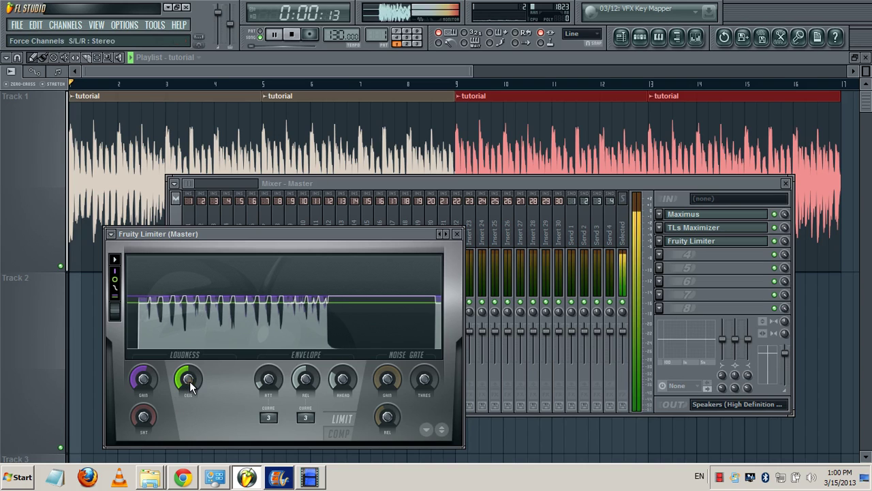
pyautogui.moveTo(189, 381); pyautogui.dragTo(190, 379)
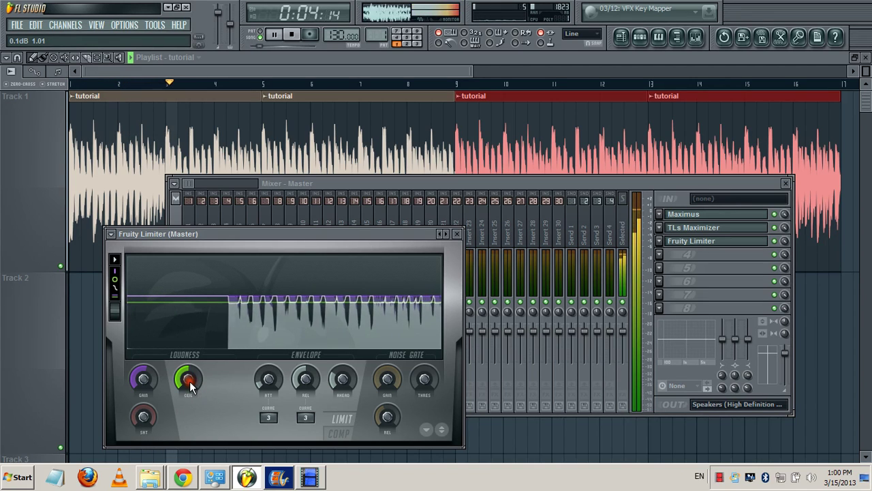
pyautogui.press('space')
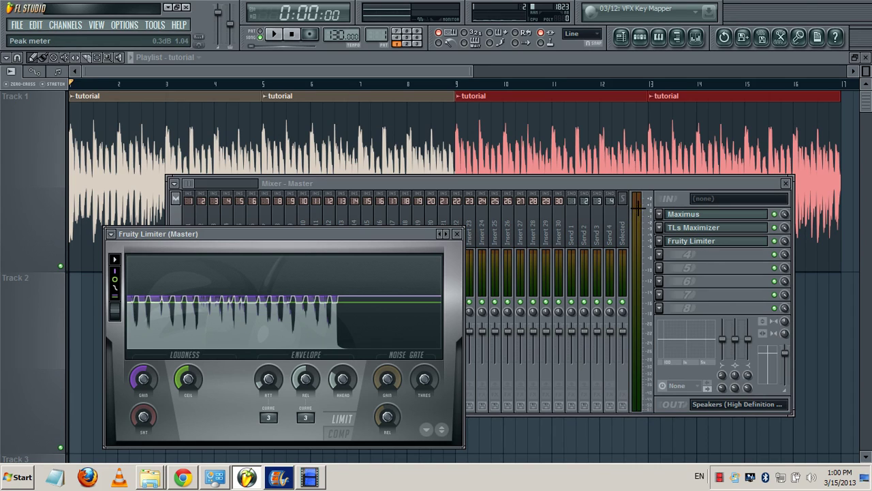
pyautogui.press('space')
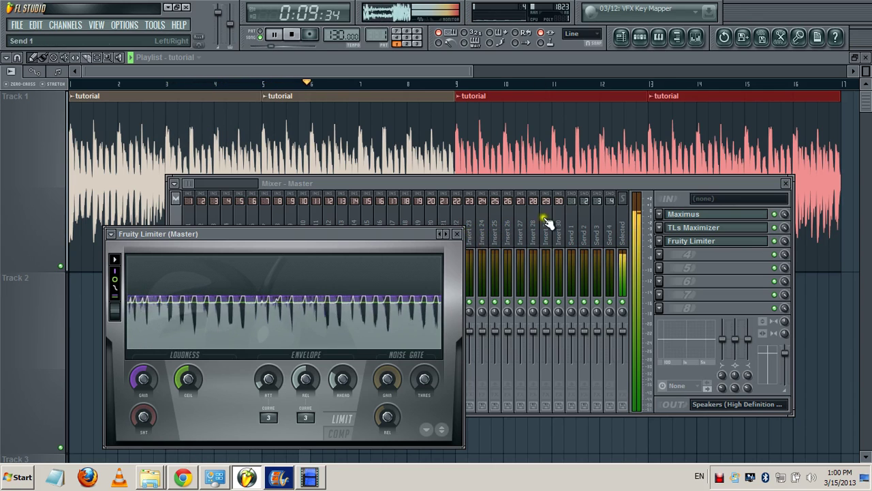
pyautogui.click(457, 234)
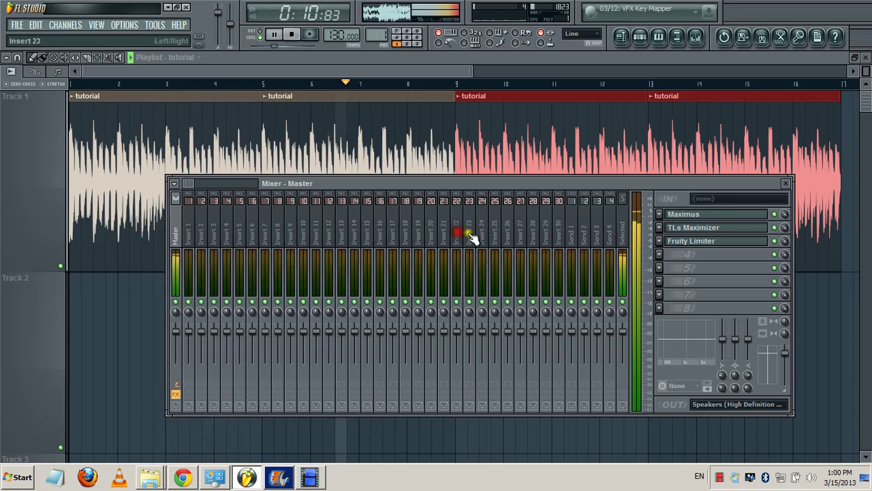
# Stop playback, close the Mixer, and deselect the tutorial clips on Track 1
pyautogui.press('space')
pyautogui.click(787, 184)
pyautogui.click(477, 324)
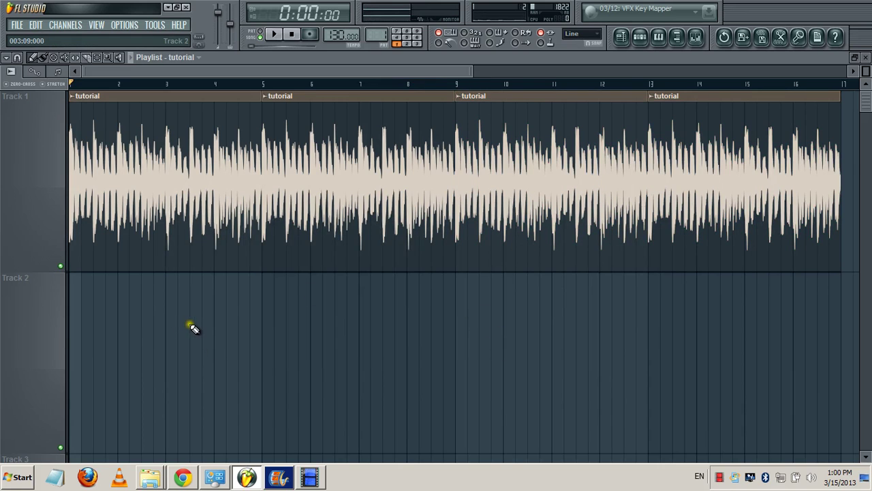
# Zoom the playlist out so Track 1's four tutorial clips span bars 1–17
pyautogui.scroll(-2, 46, 99)
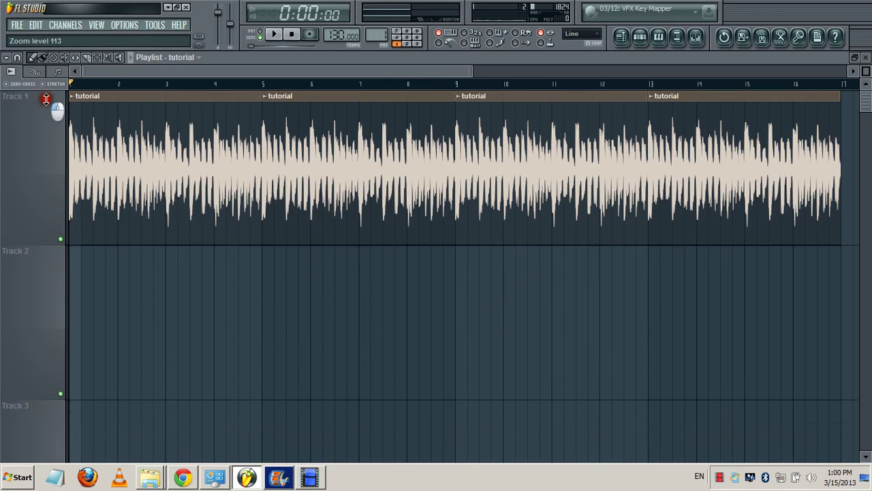
pyautogui.scroll(-4, 45, 98)
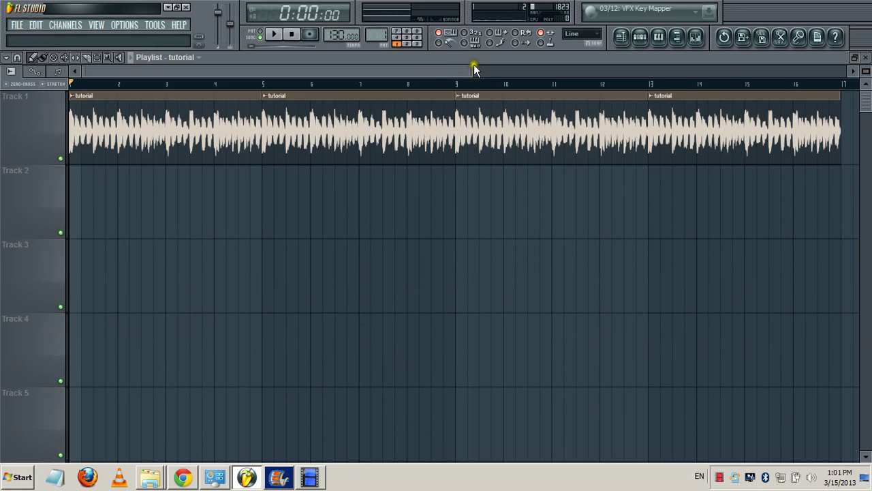
pyautogui.moveTo(472, 69); pyautogui.dragTo(679, 86)
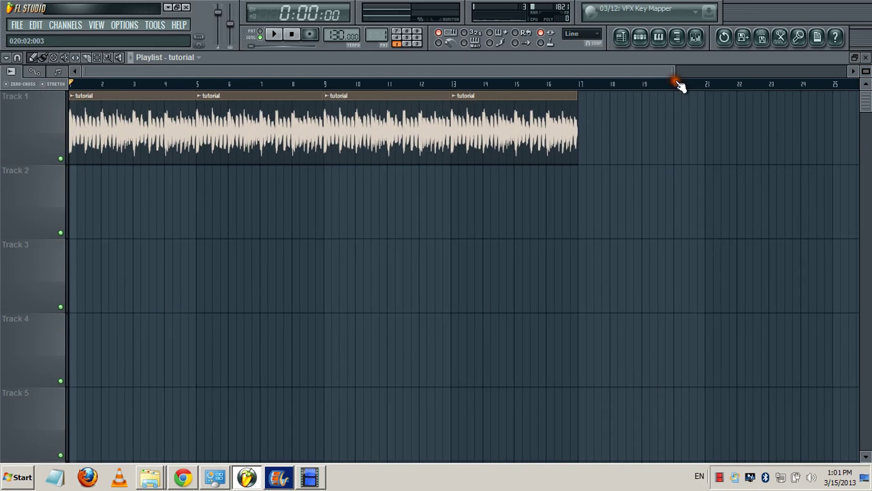